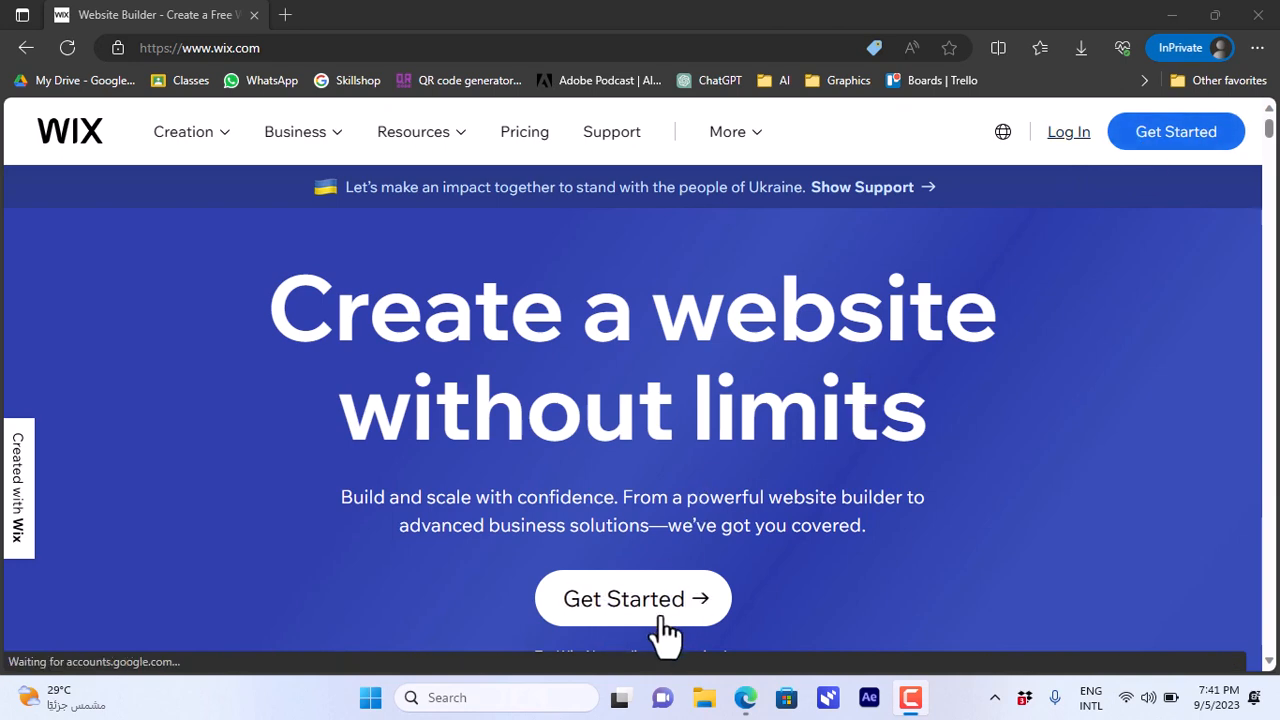
- Start via Get Started, then switch to the My Sites window listing My Site, My Site 1 and My Site 2
click(1184, 132)
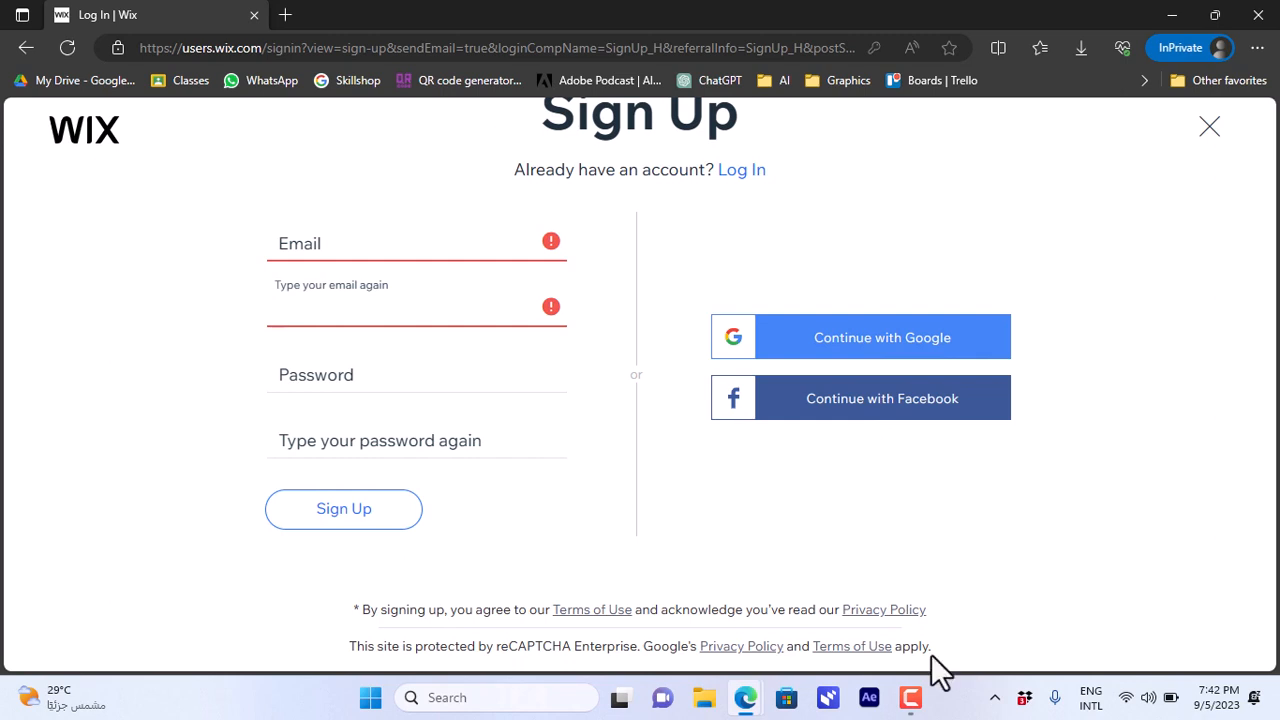
mouse_move(745, 697)
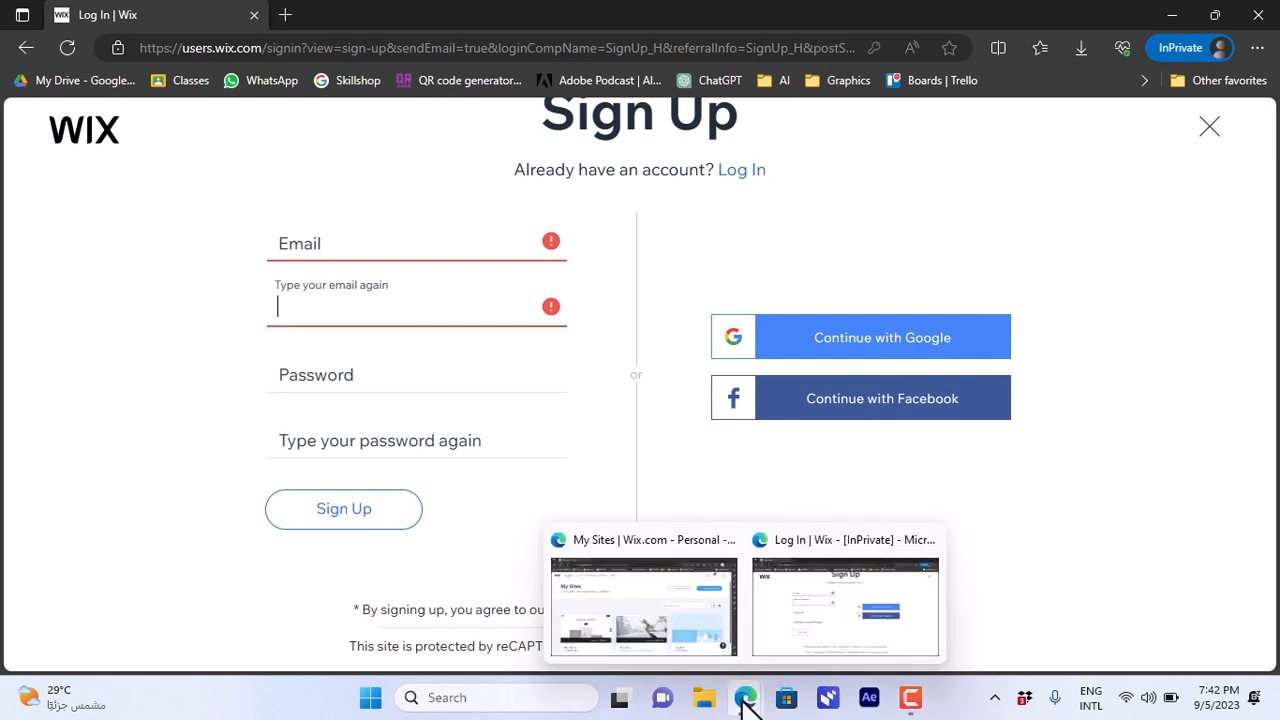
click(672, 616)
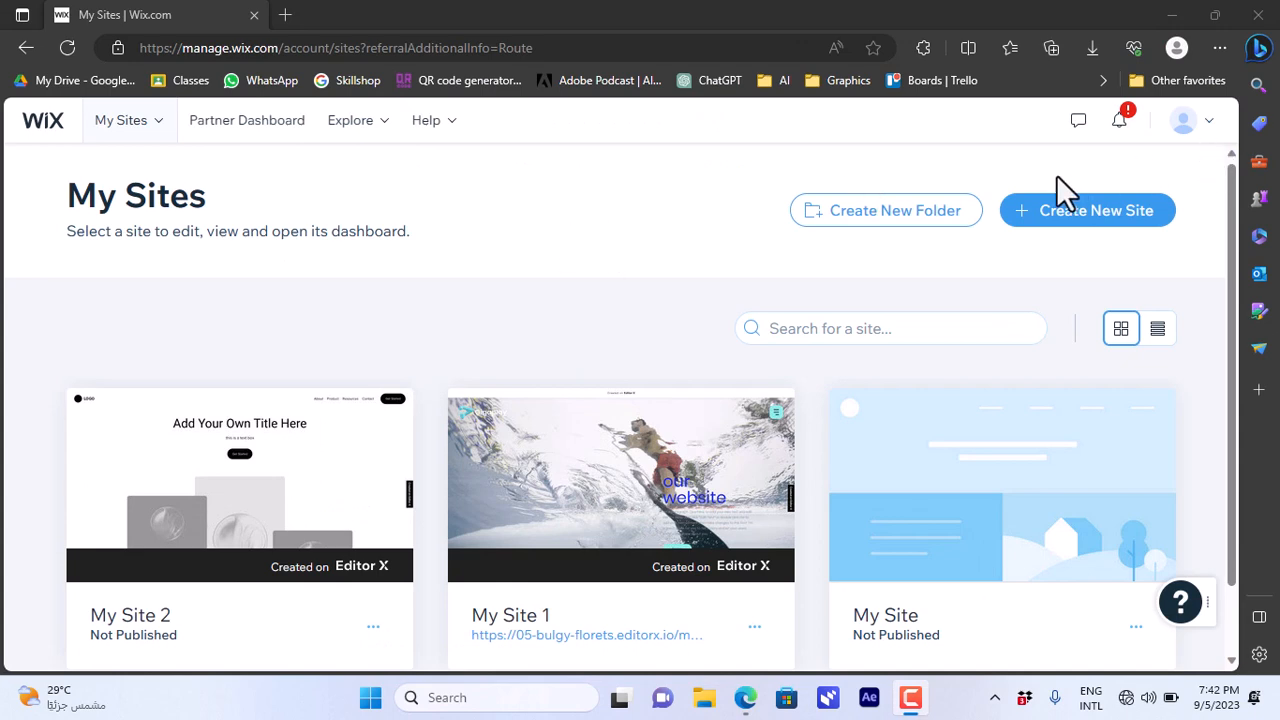
- Check the account menu on My Sites, then choose Create New Site to open the new-editor intro page
click(915, 214)
click(1206, 122)
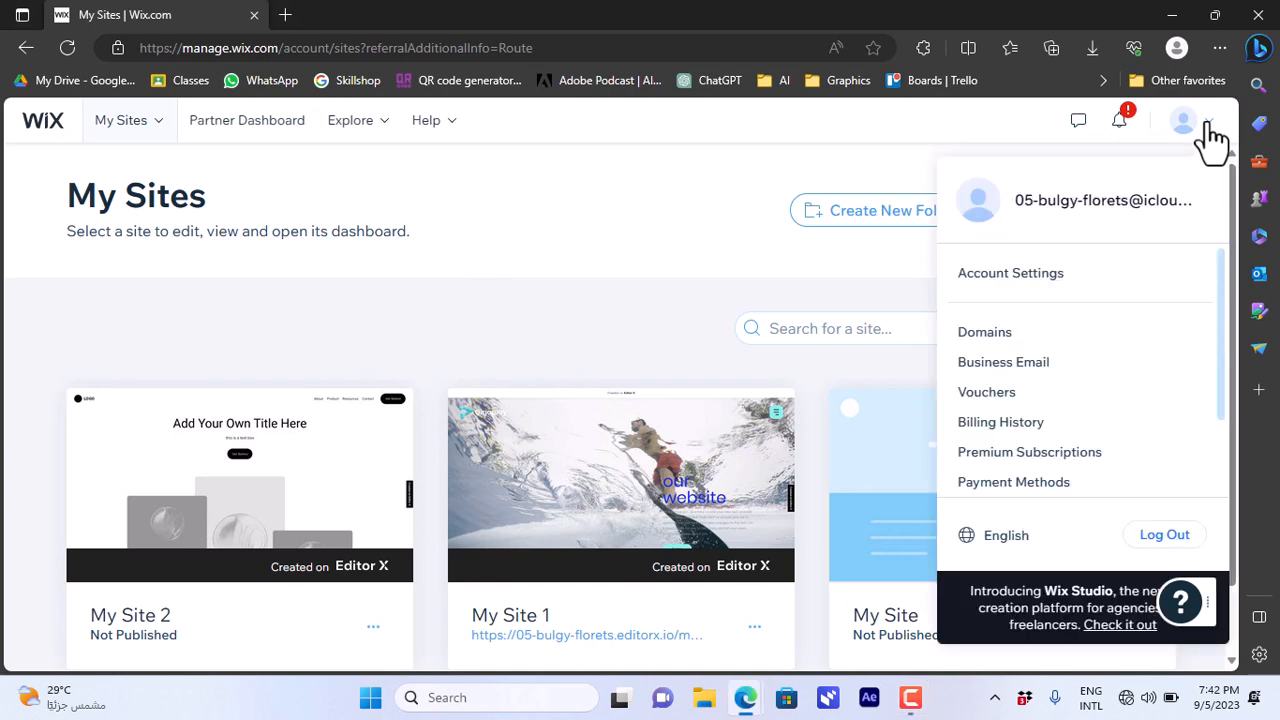
click(1211, 138)
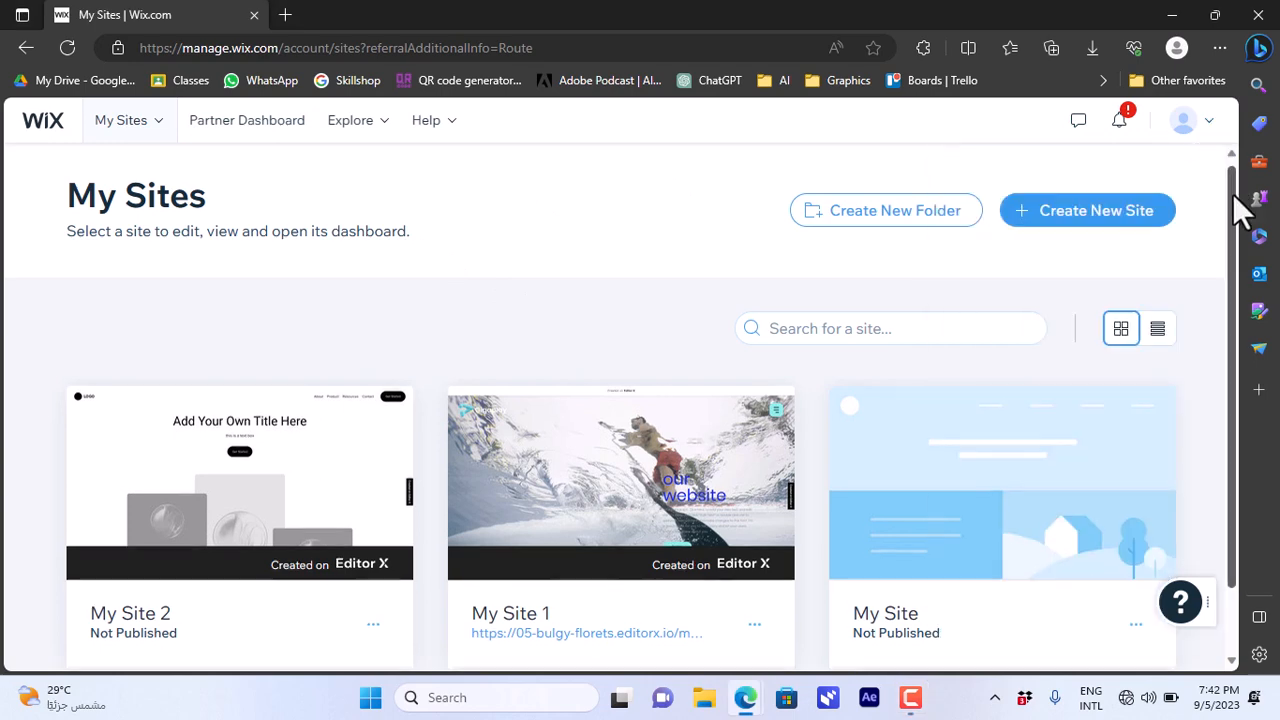
scroll(1236, 225, down, 1)
scroll(1240, 235, up, 1)
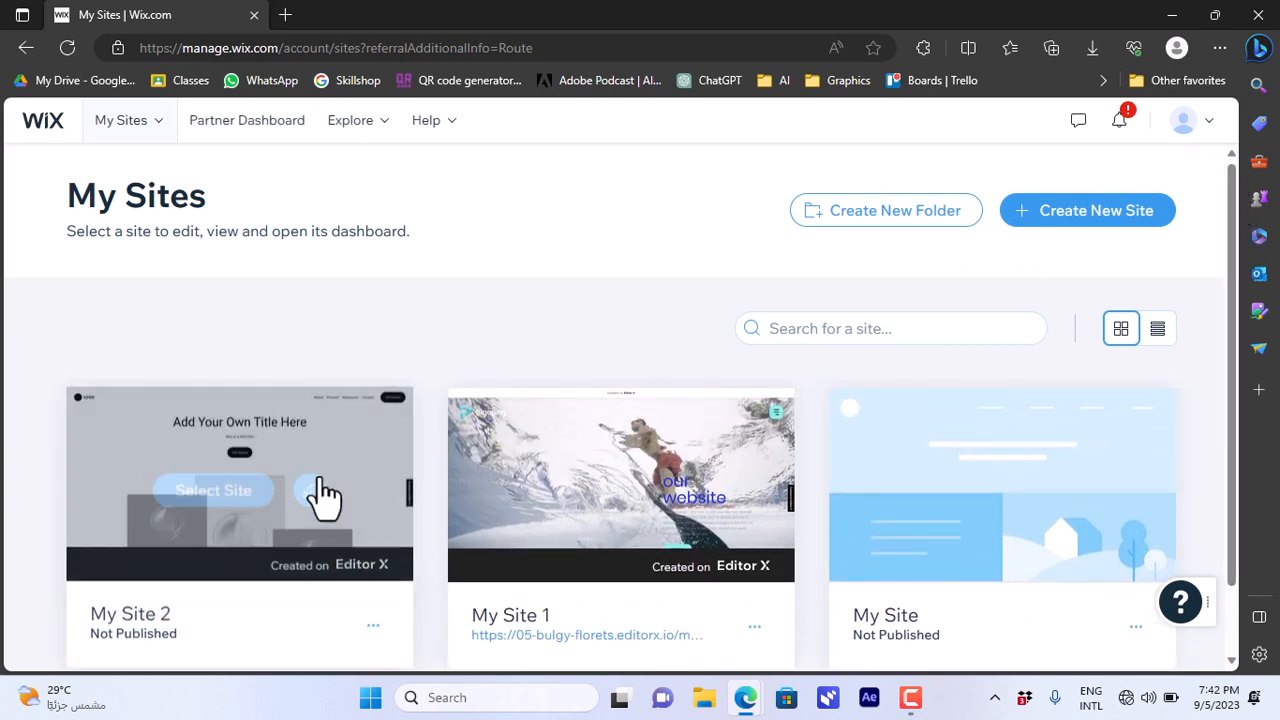
mouse_move(585, 450)
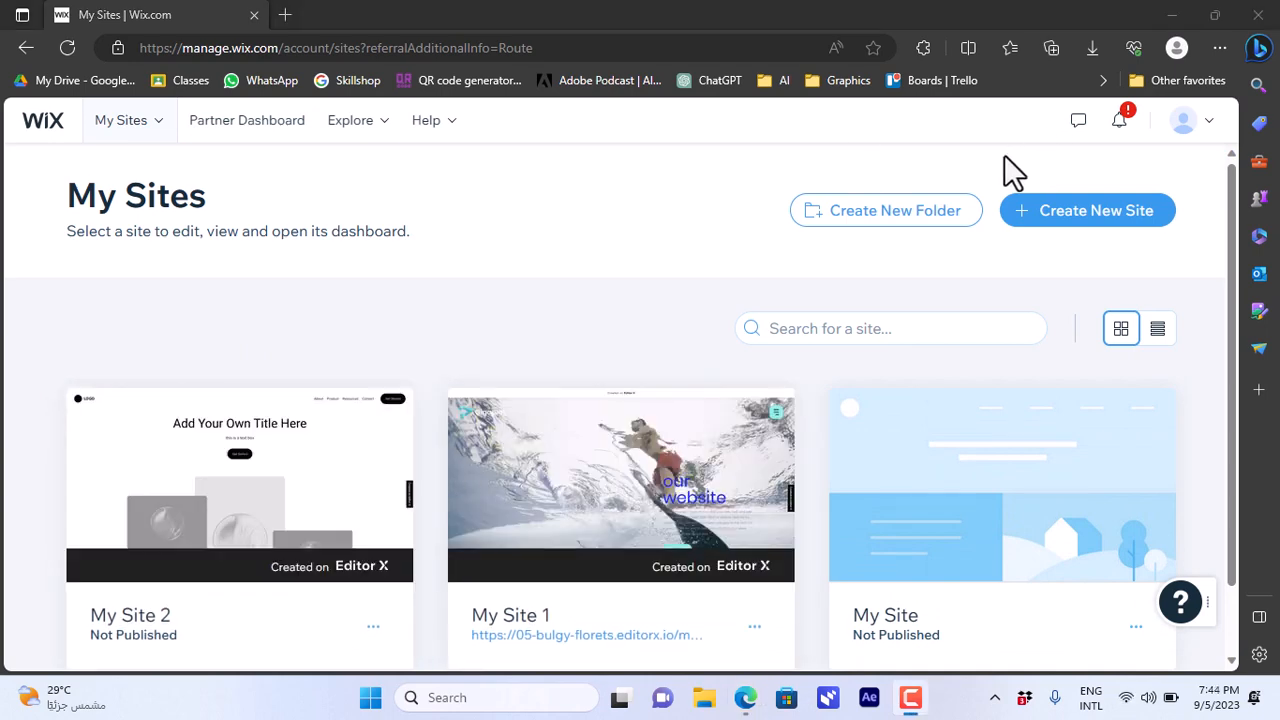
click(1096, 214)
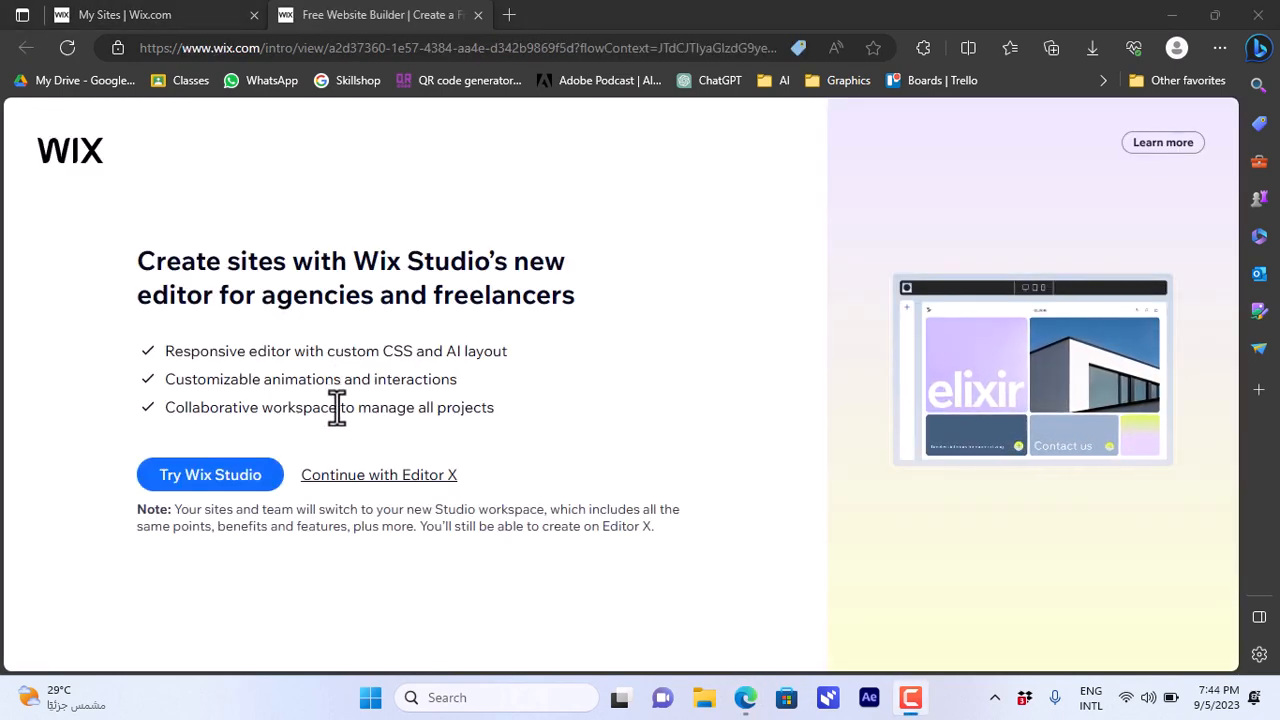
- Continue with Editor X and open the Electronics Store template for editing as My Site 4
click(384, 478)
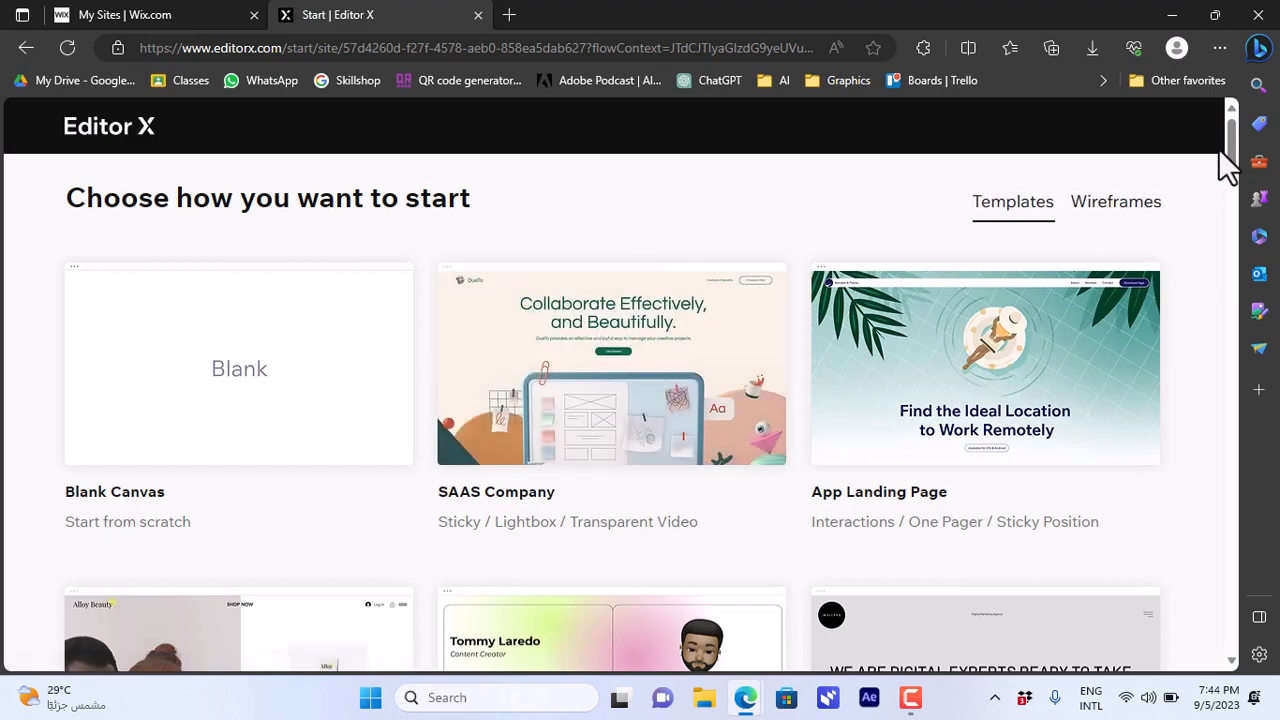
drag(1238, 165, 1228, 280)
mouse_move(1061, 303)
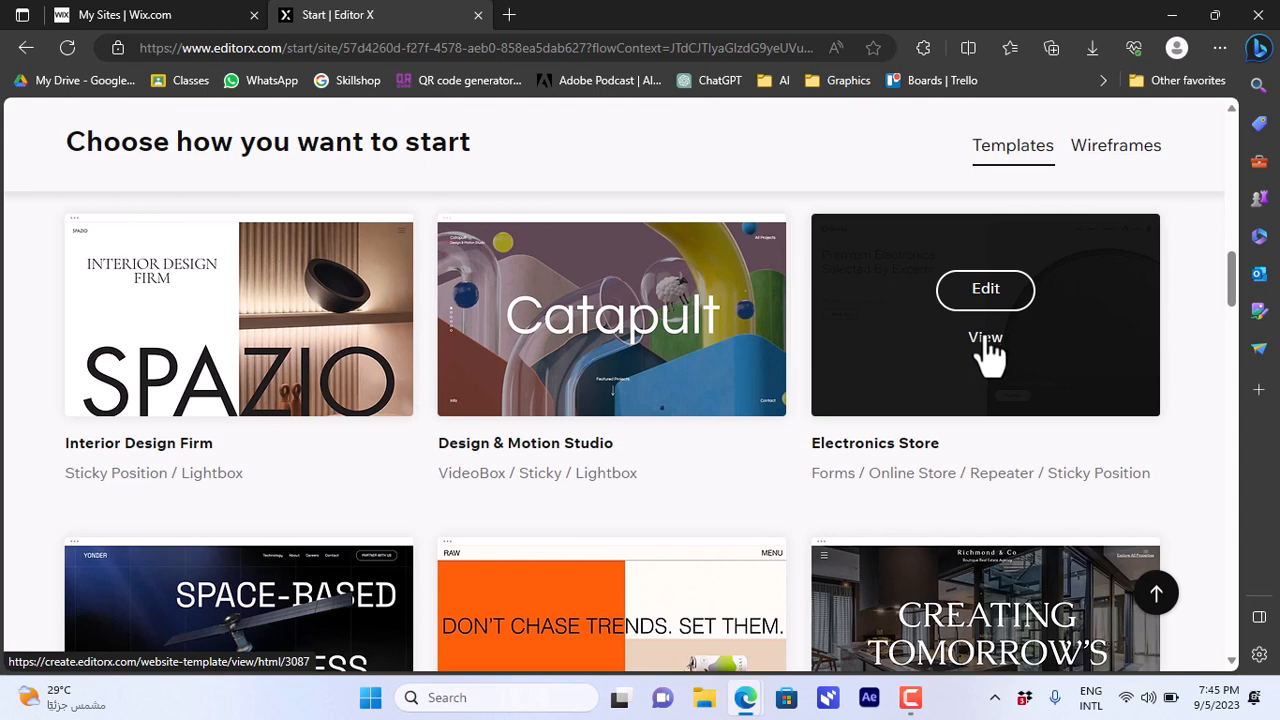
click(988, 290)
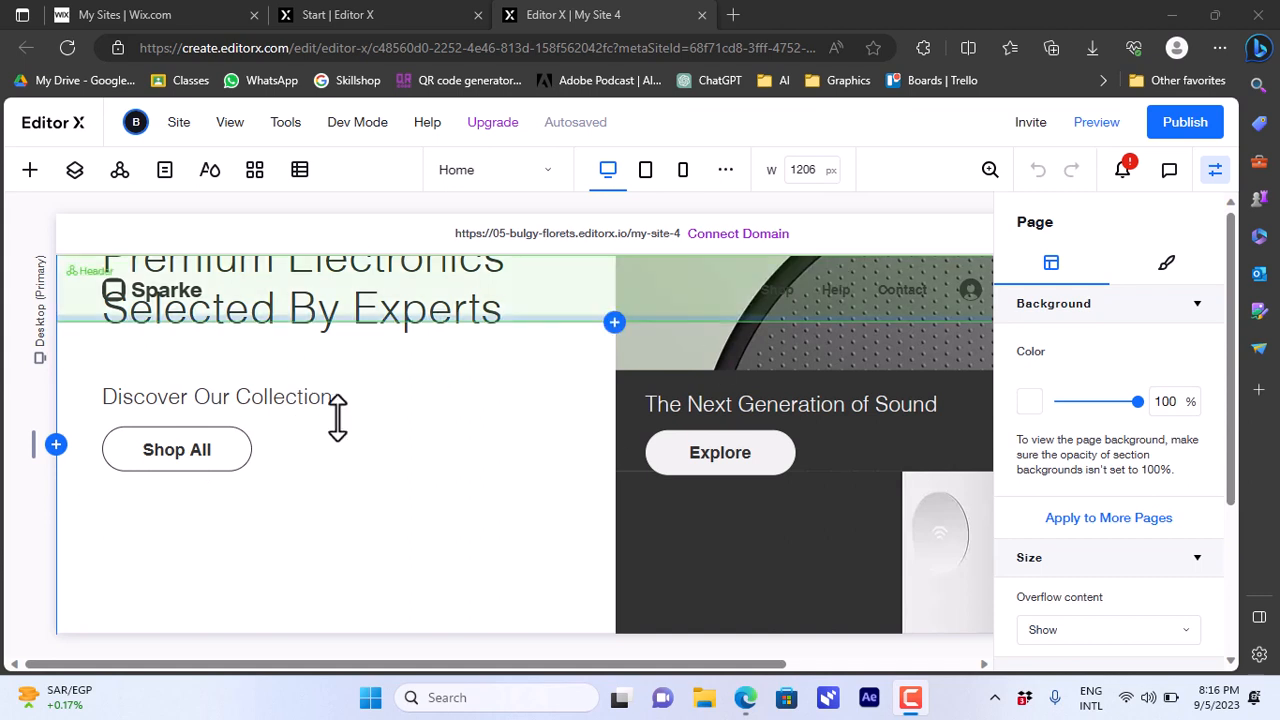
- Replace the home page's 'Discover Our Collection' subheading with the text 'test title'
click(237, 396)
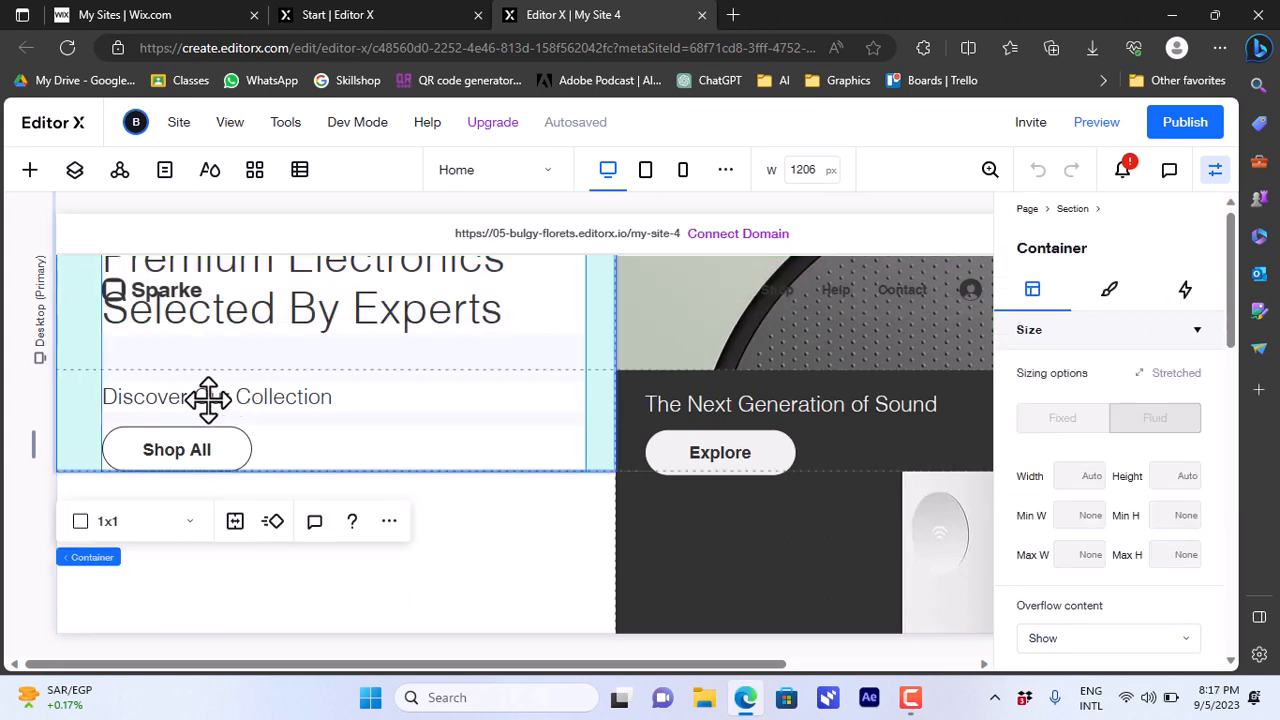
click(152, 397)
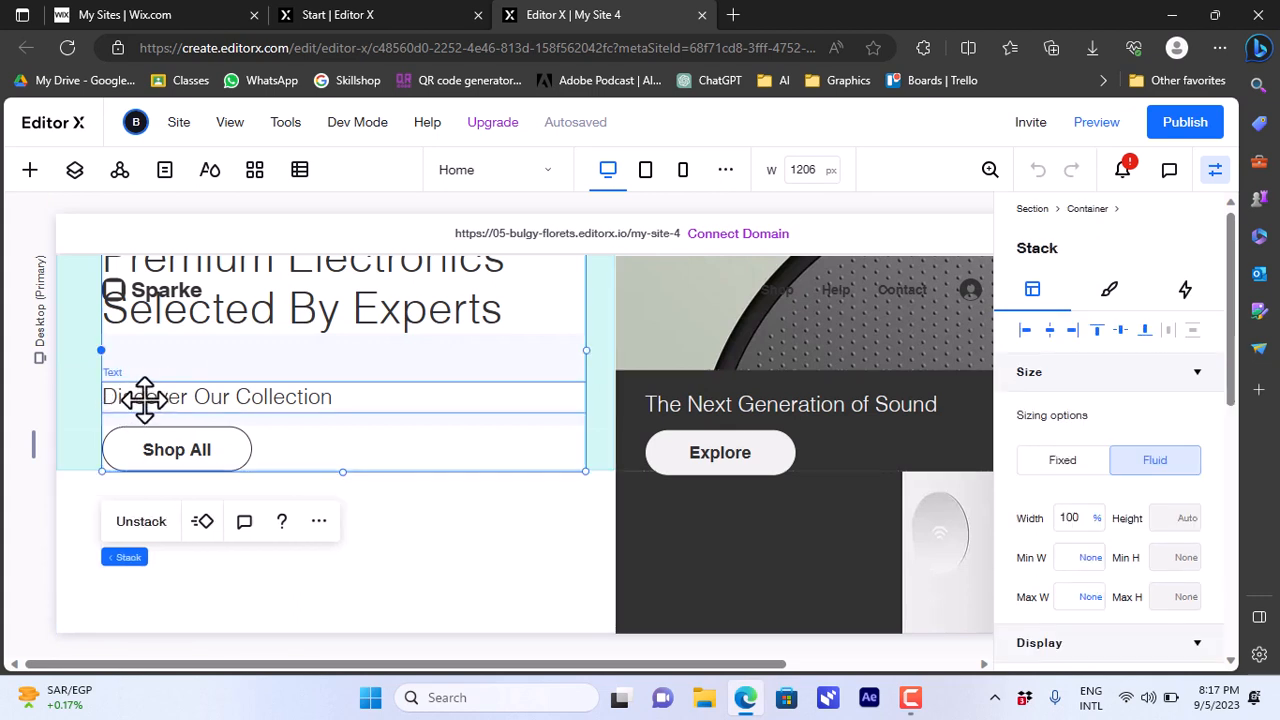
click(145, 397)
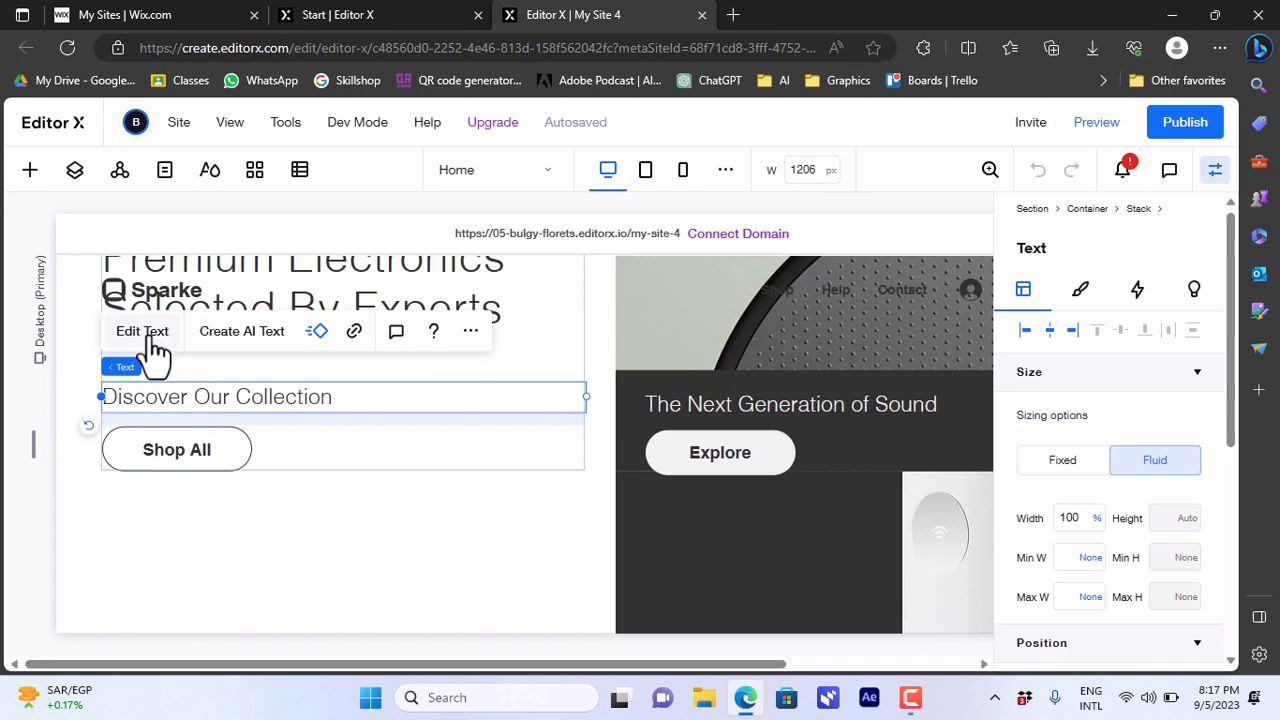
click(150, 340)
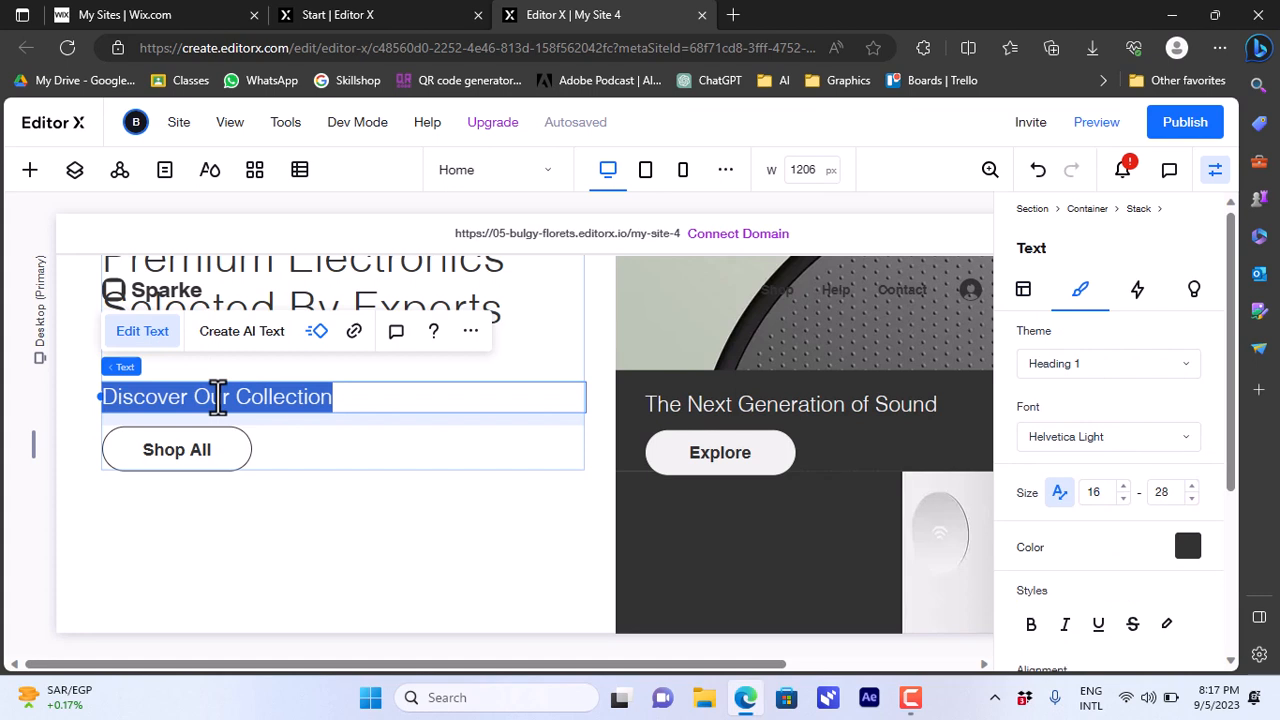
key(BackSpace)
text(test )
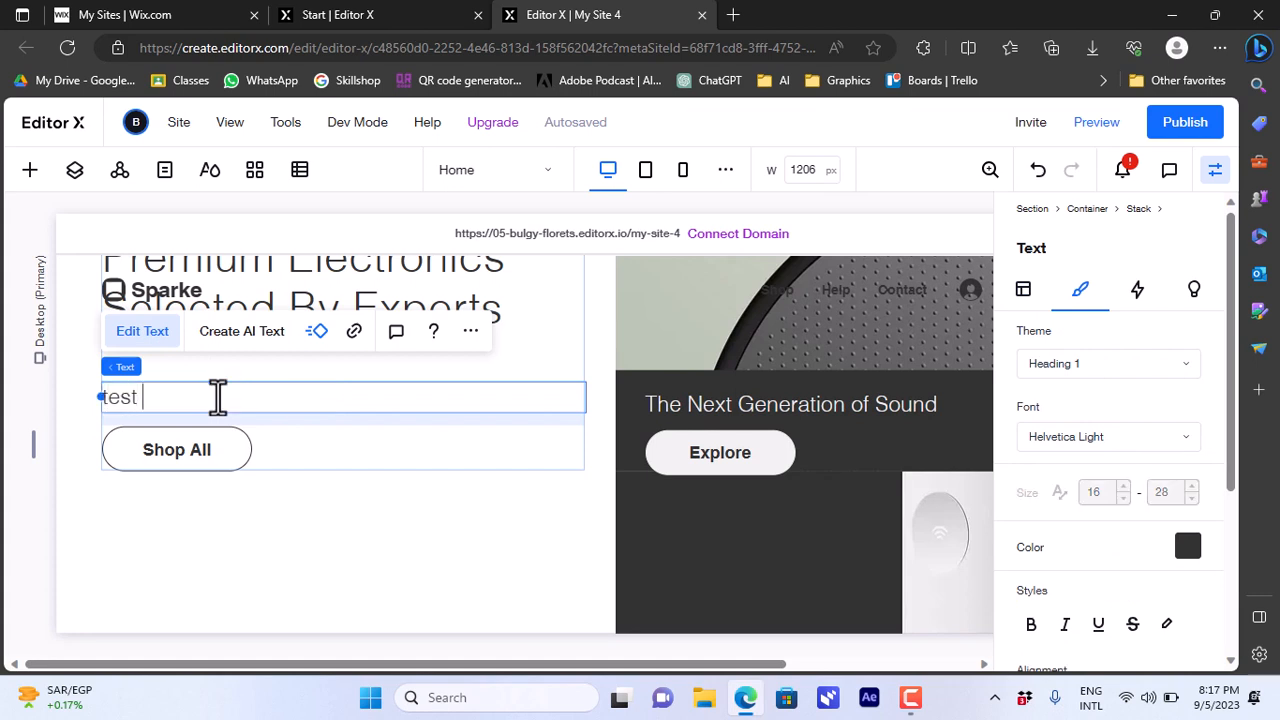
text(title)
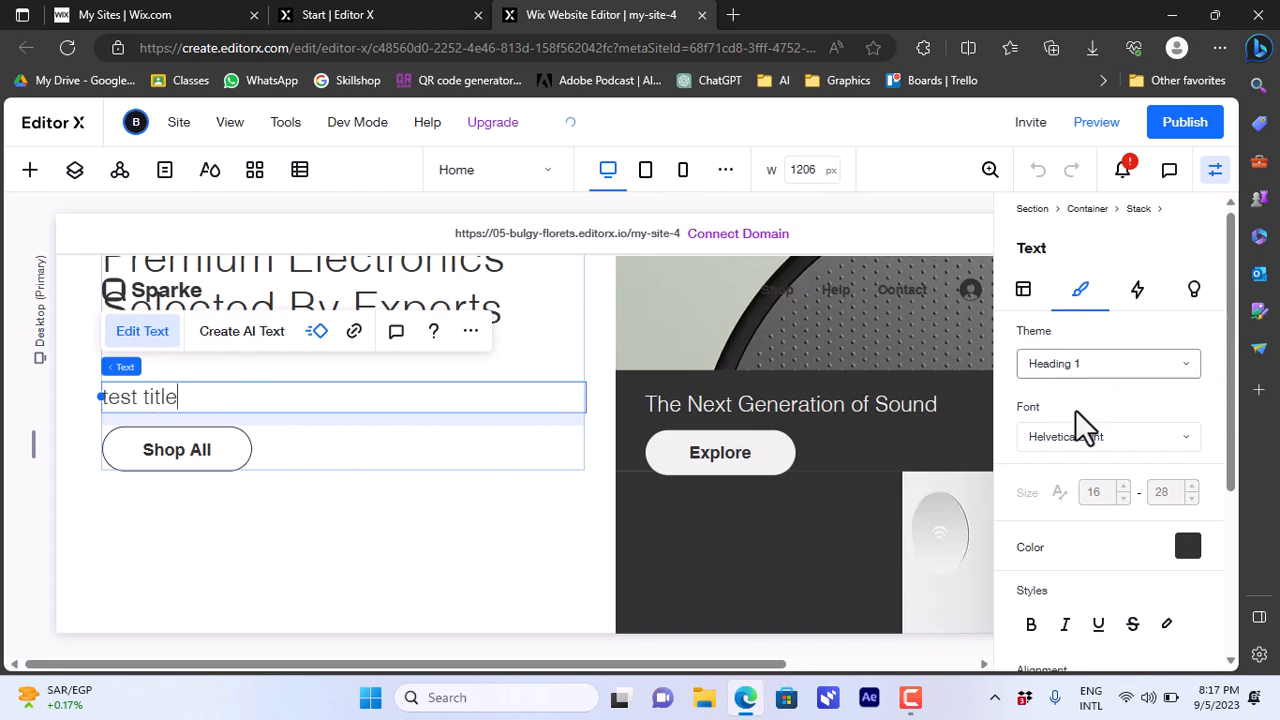
- Set the 'test title' heading font to Impact
click(1092, 445)
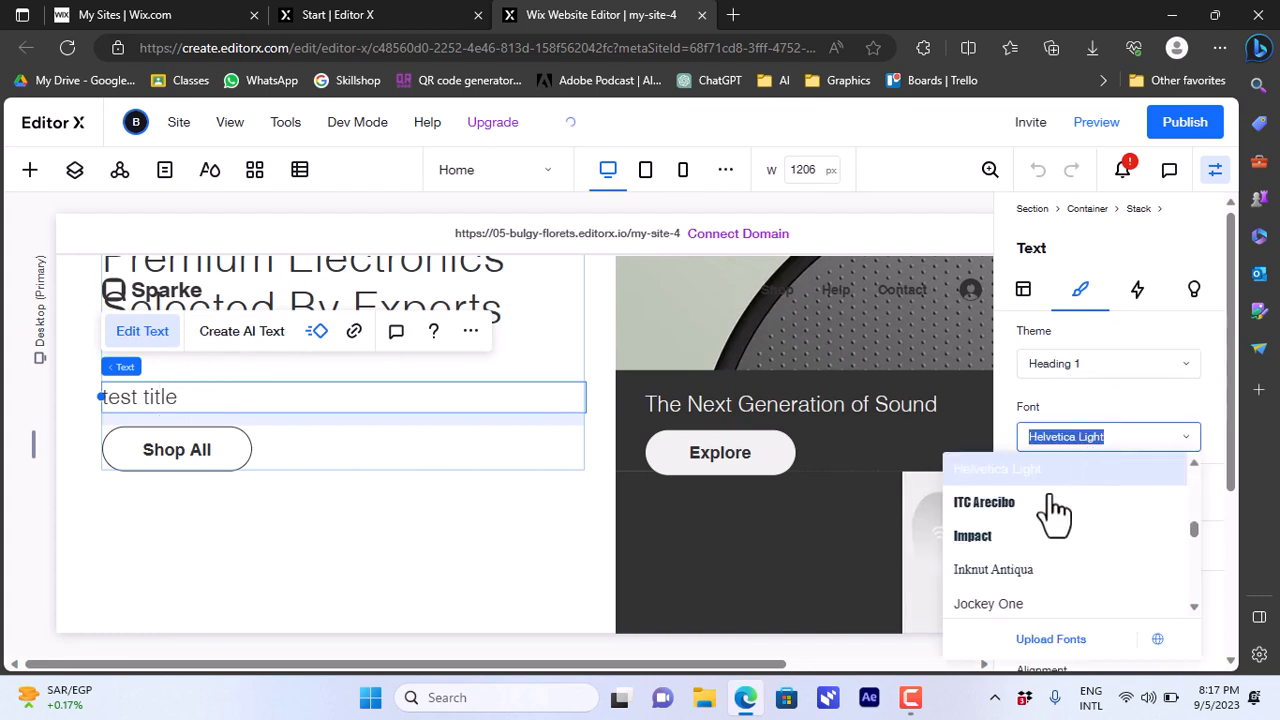
click(1000, 540)
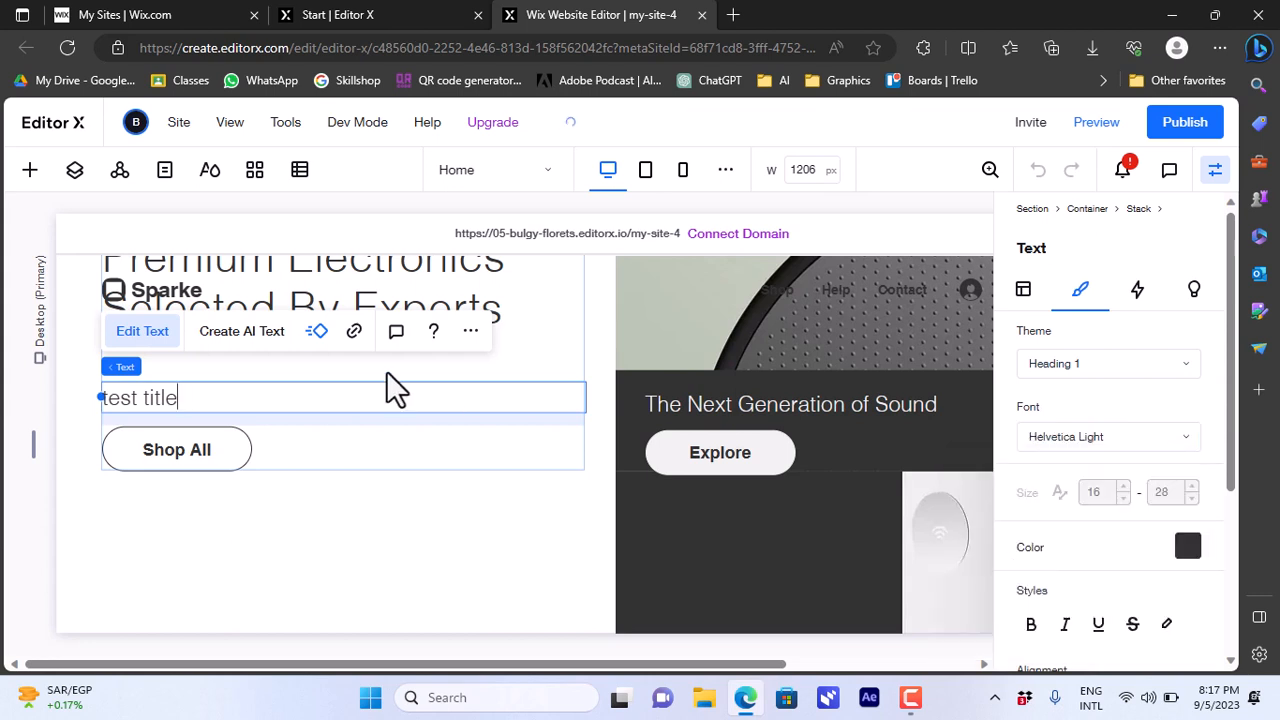
drag(186, 390, 104, 397)
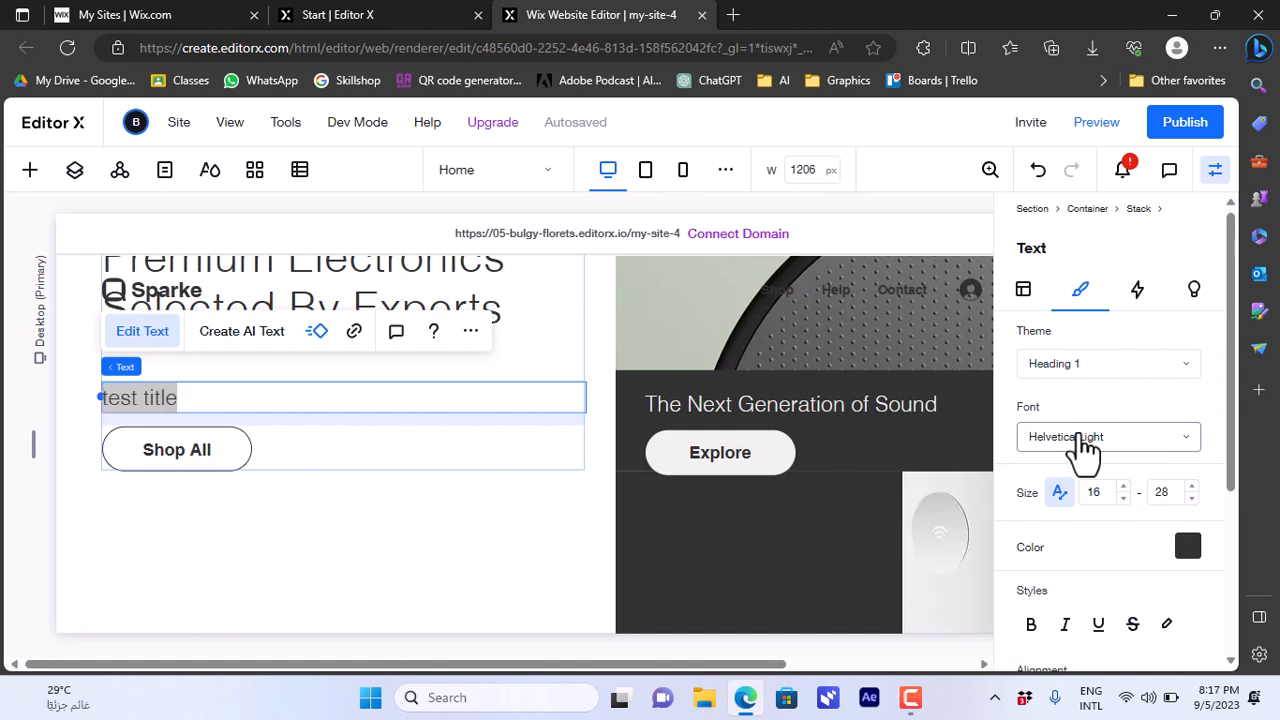
click(1074, 440)
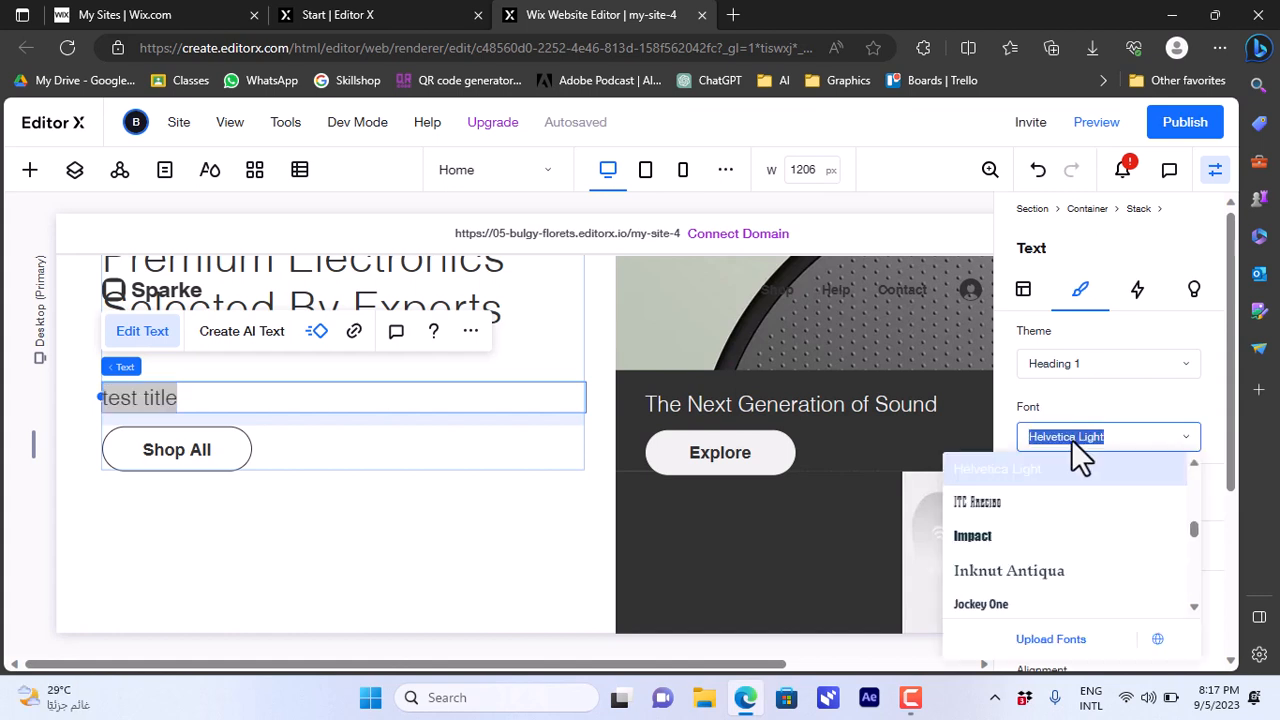
click(995, 545)
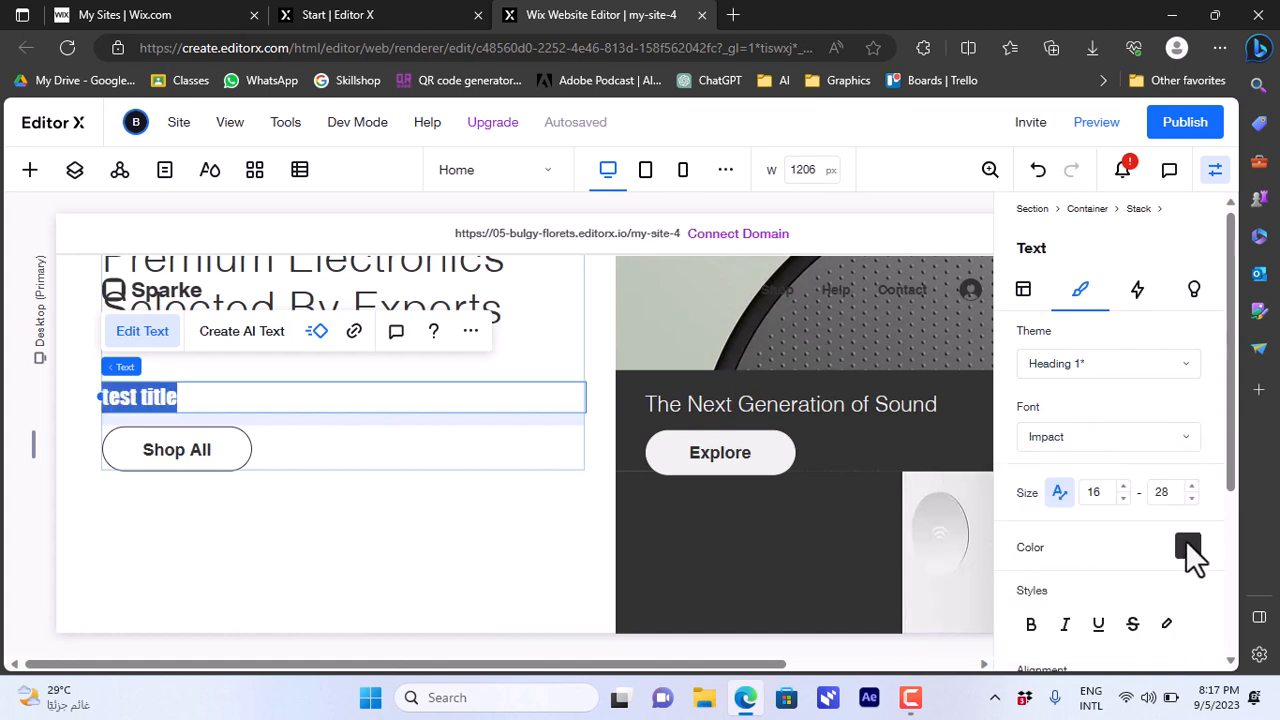
- Colour the 'test title' heading text red (#E21C21)
click(1187, 546)
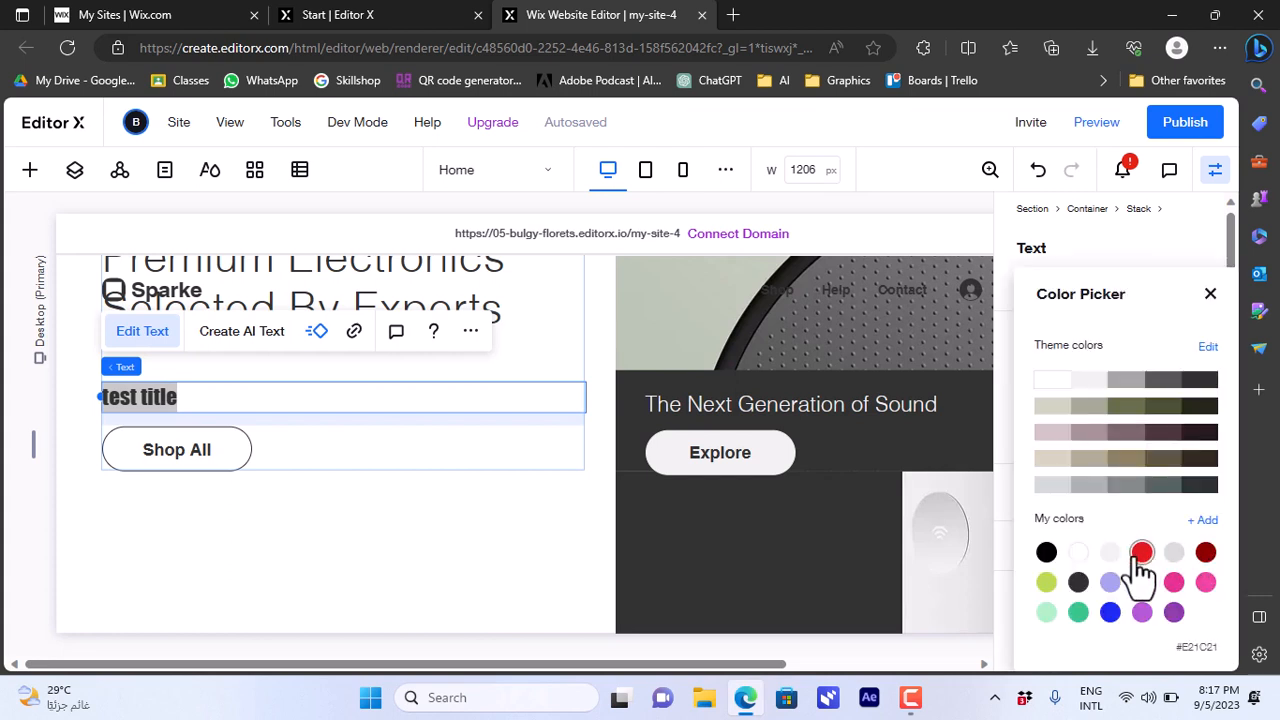
click(1140, 558)
click(553, 549)
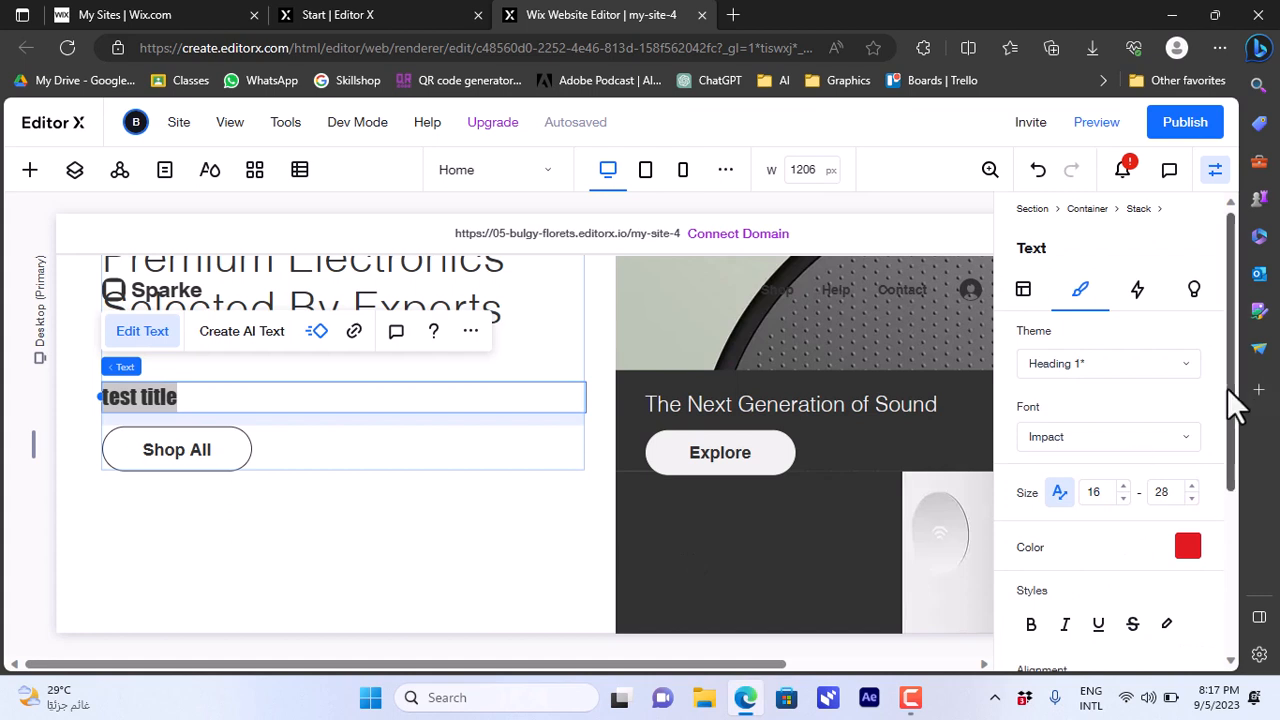
drag(1228, 388, 1233, 515)
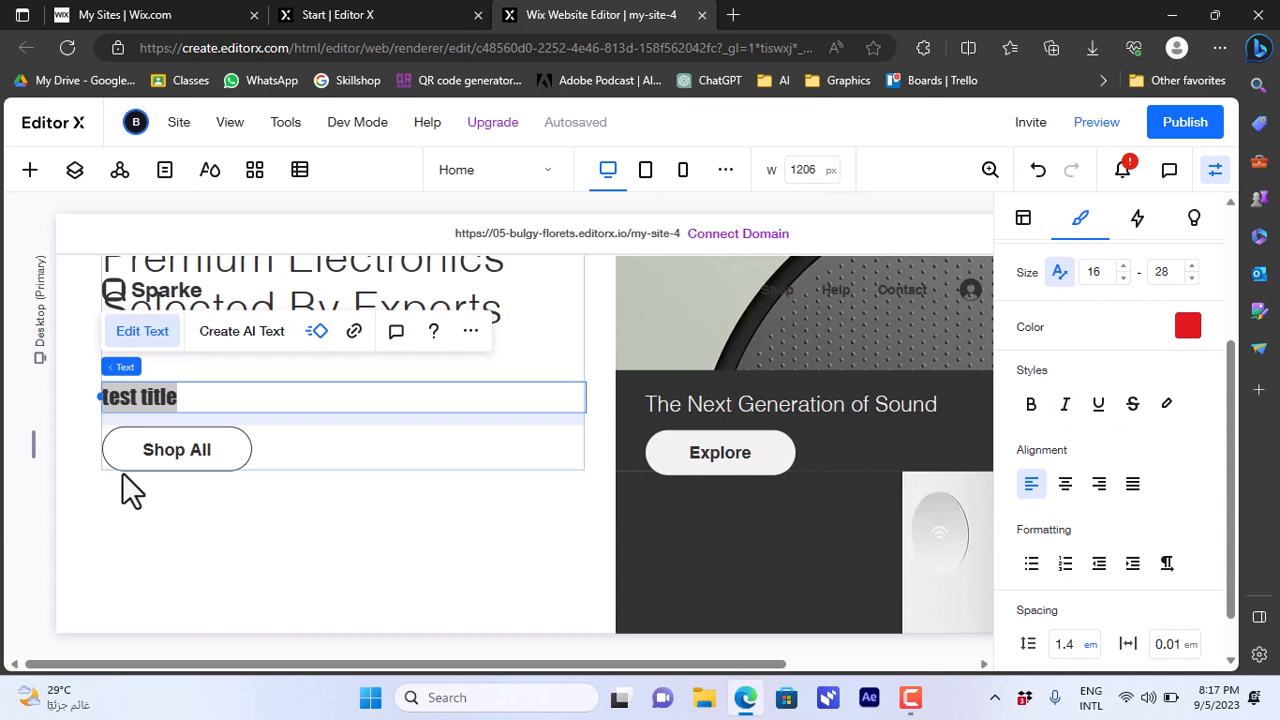
click(90, 458)
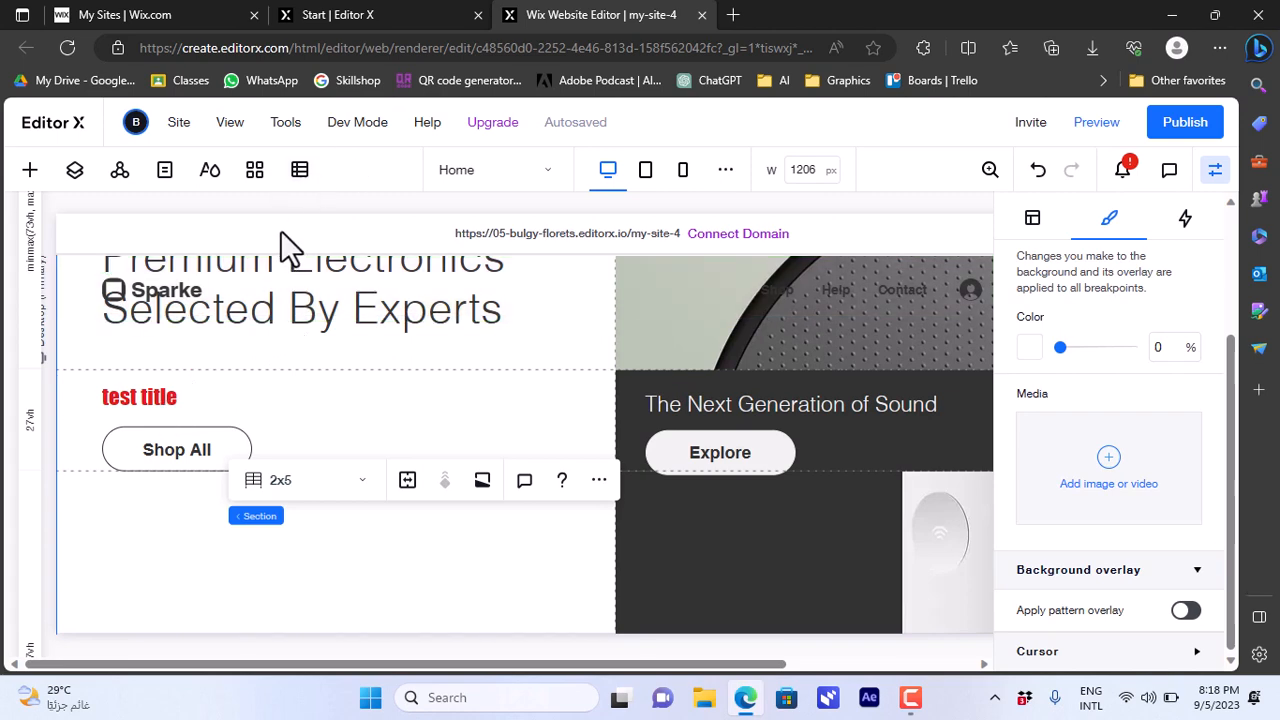
- Add the CMS from the Add the CMS panel and choose to start with a preset collection
click(301, 180)
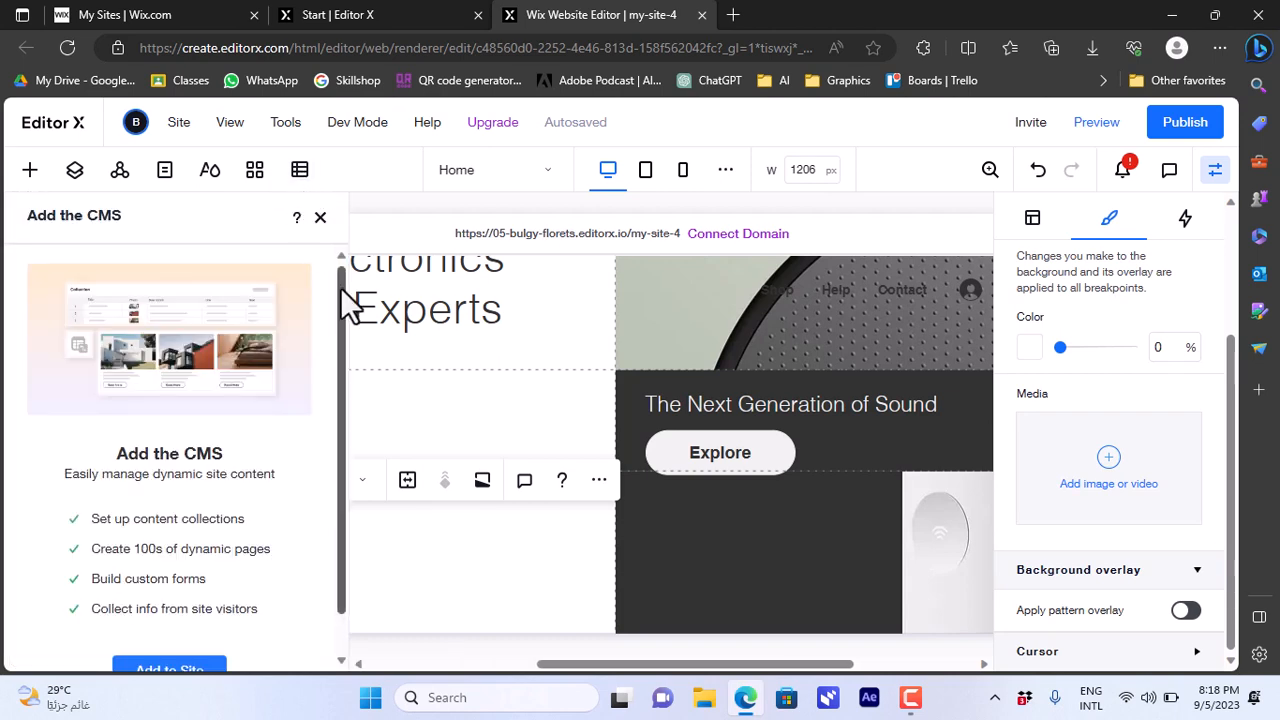
drag(345, 345, 348, 383)
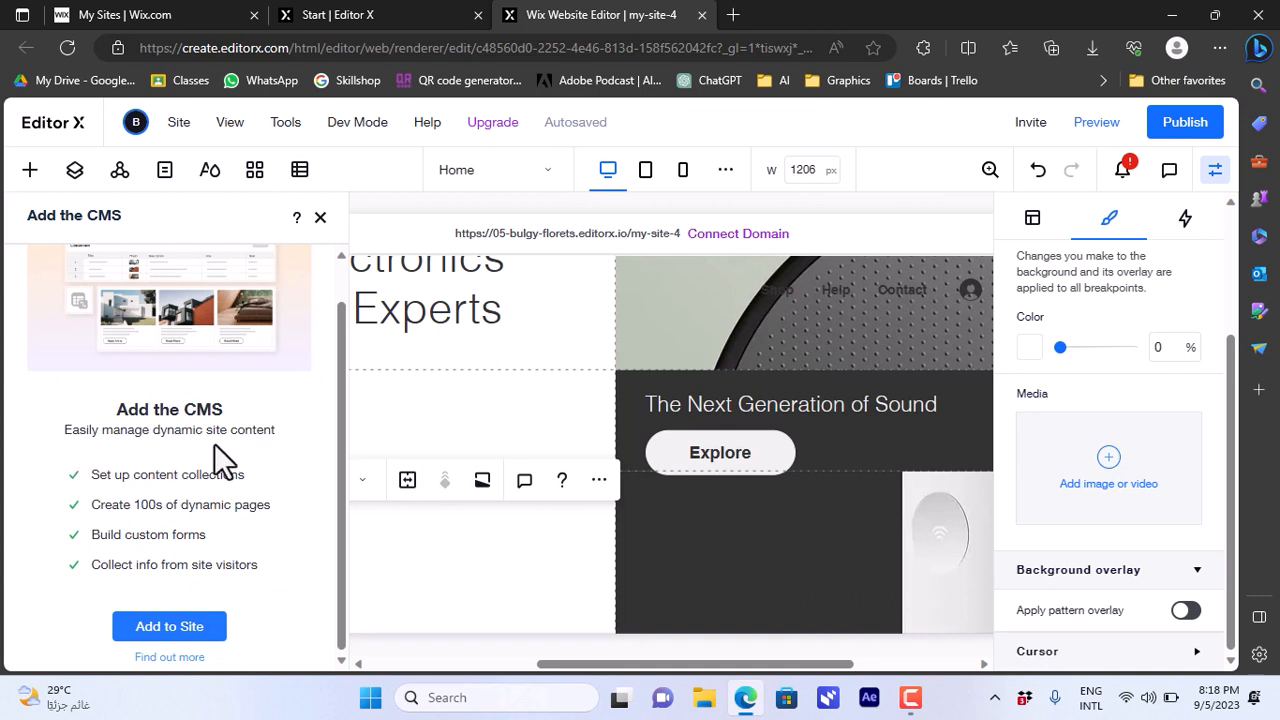
click(170, 630)
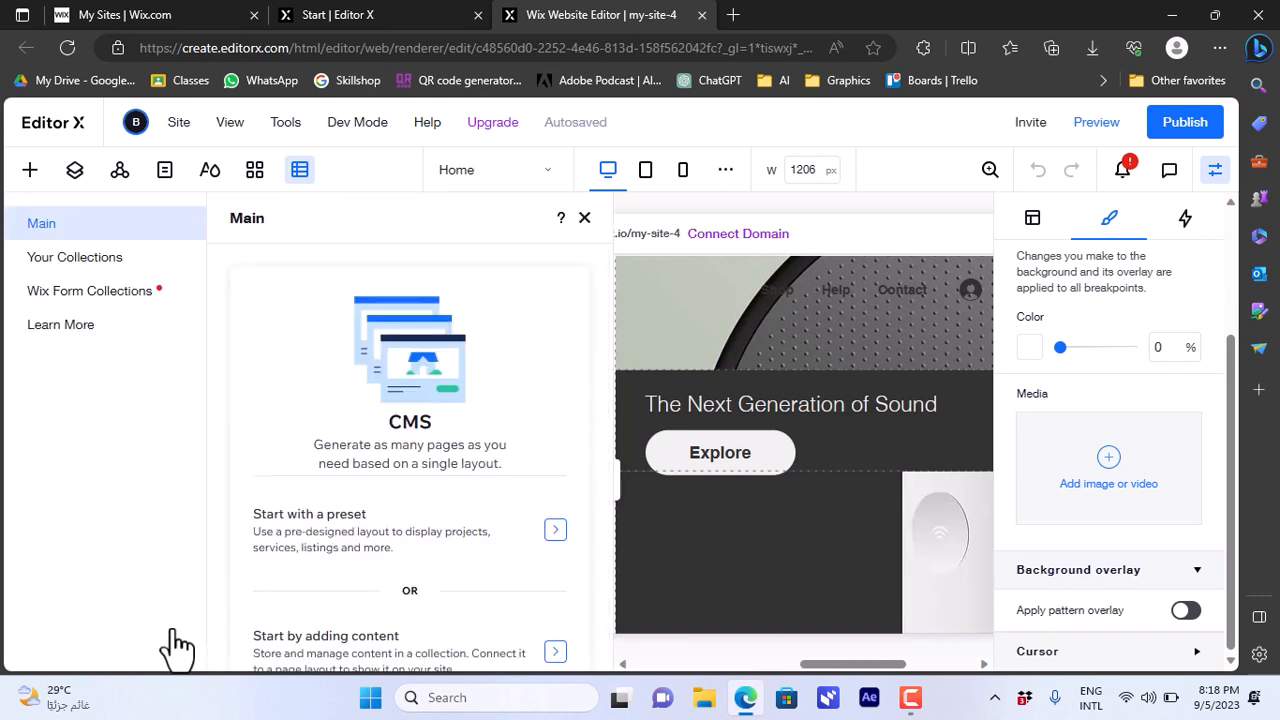
click(400, 555)
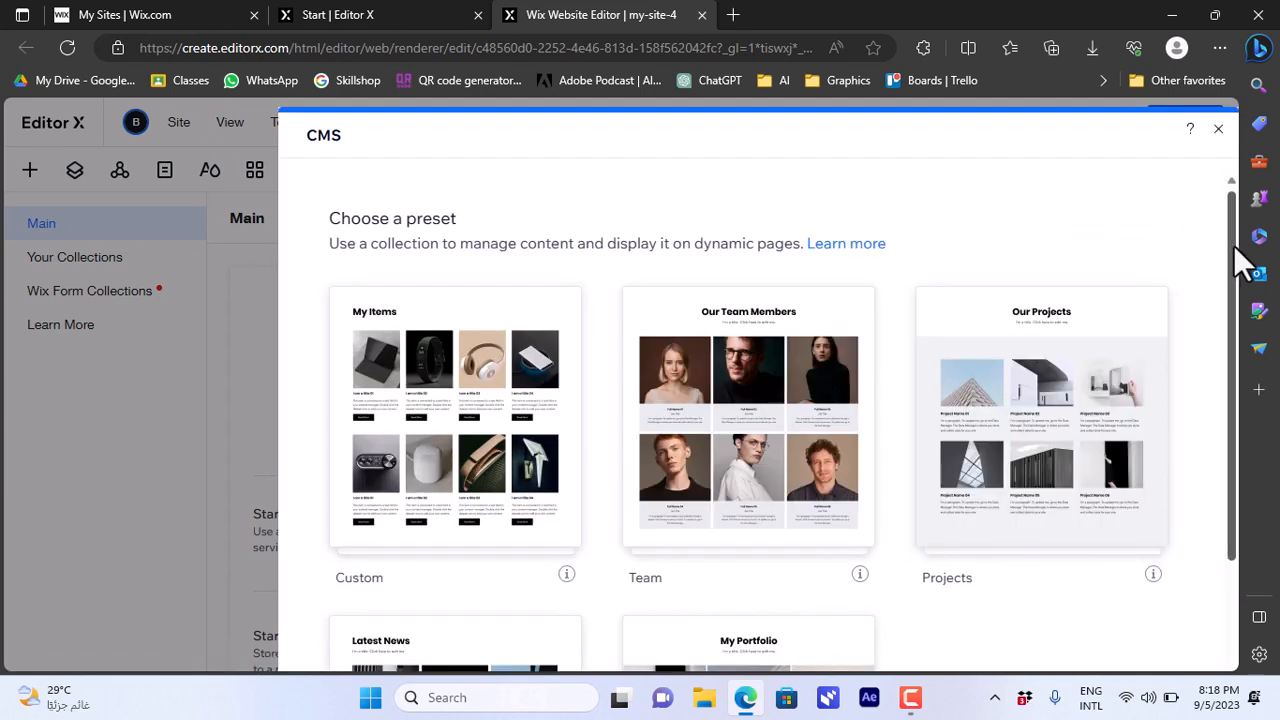
drag(1234, 257, 1224, 423)
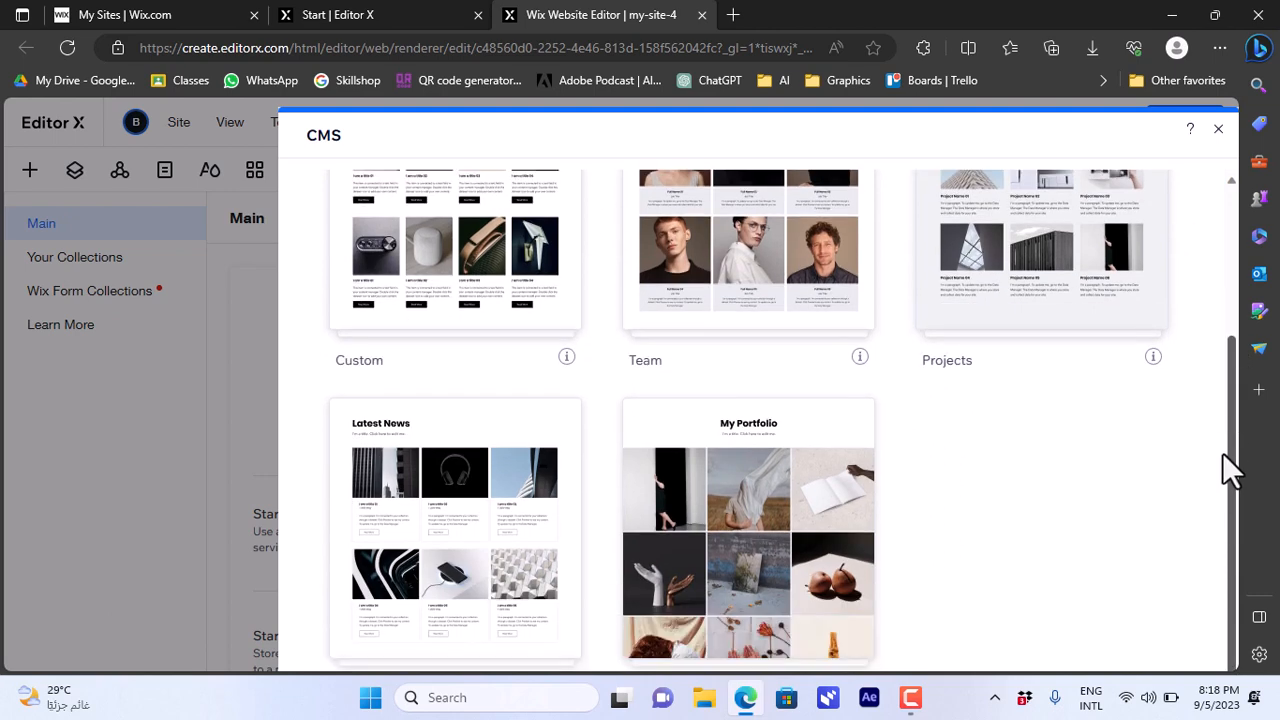
scroll(1234, 300, up, 3)
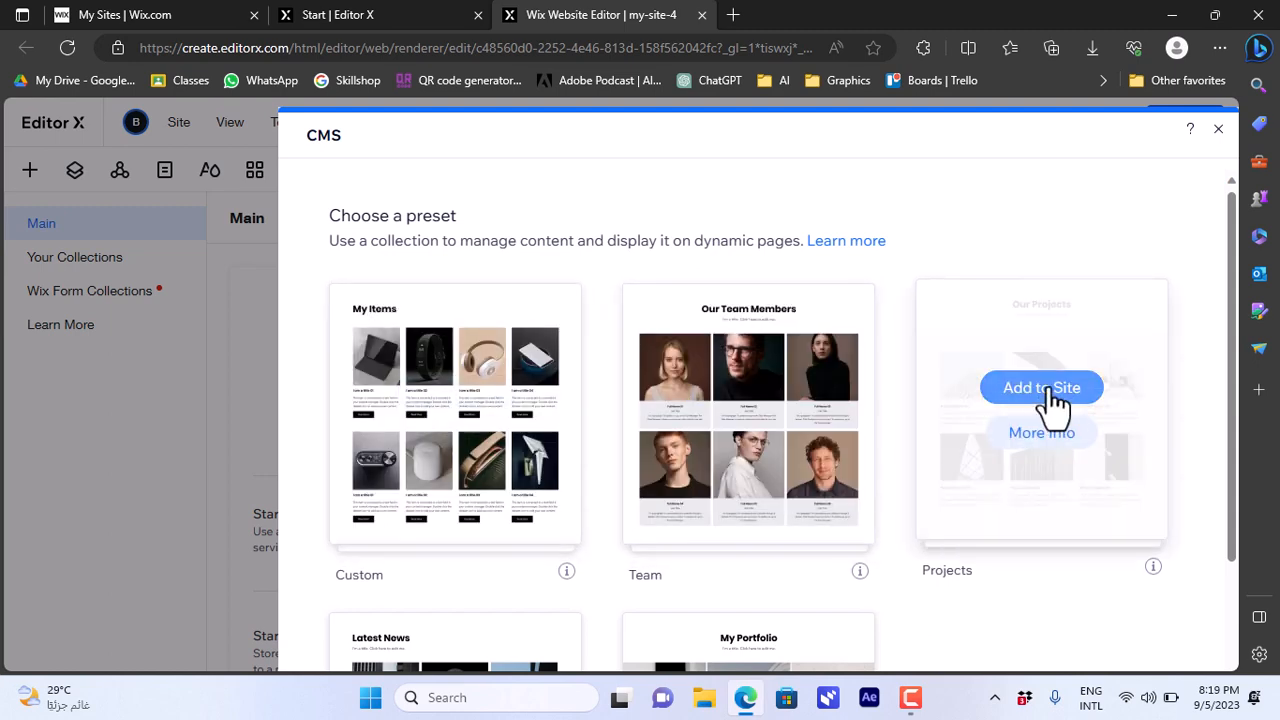
- Add the Projects preset, creating a Projects collection with six sample items
click(1045, 395)
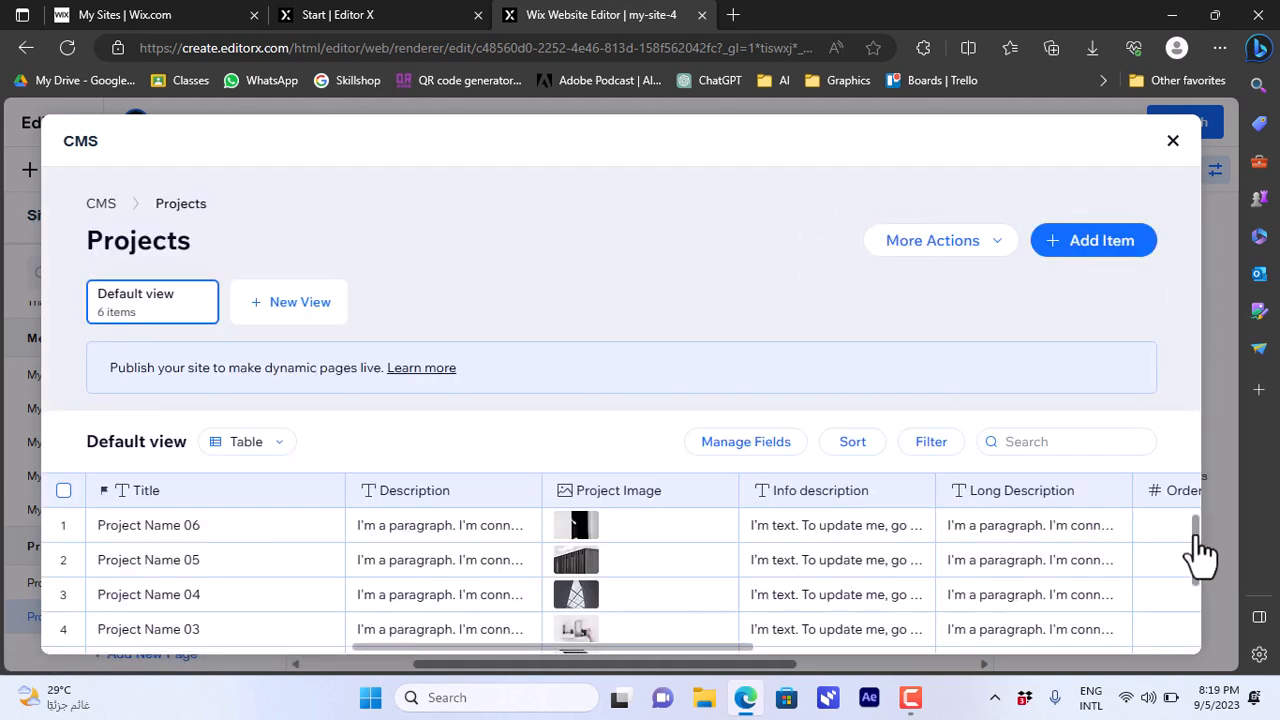
mouse_move(1197, 535)
mouse_down()
mouse_move(1199, 610)
mouse_move(1203, 545)
mouse_up()
scroll(1197, 526, up, 2)
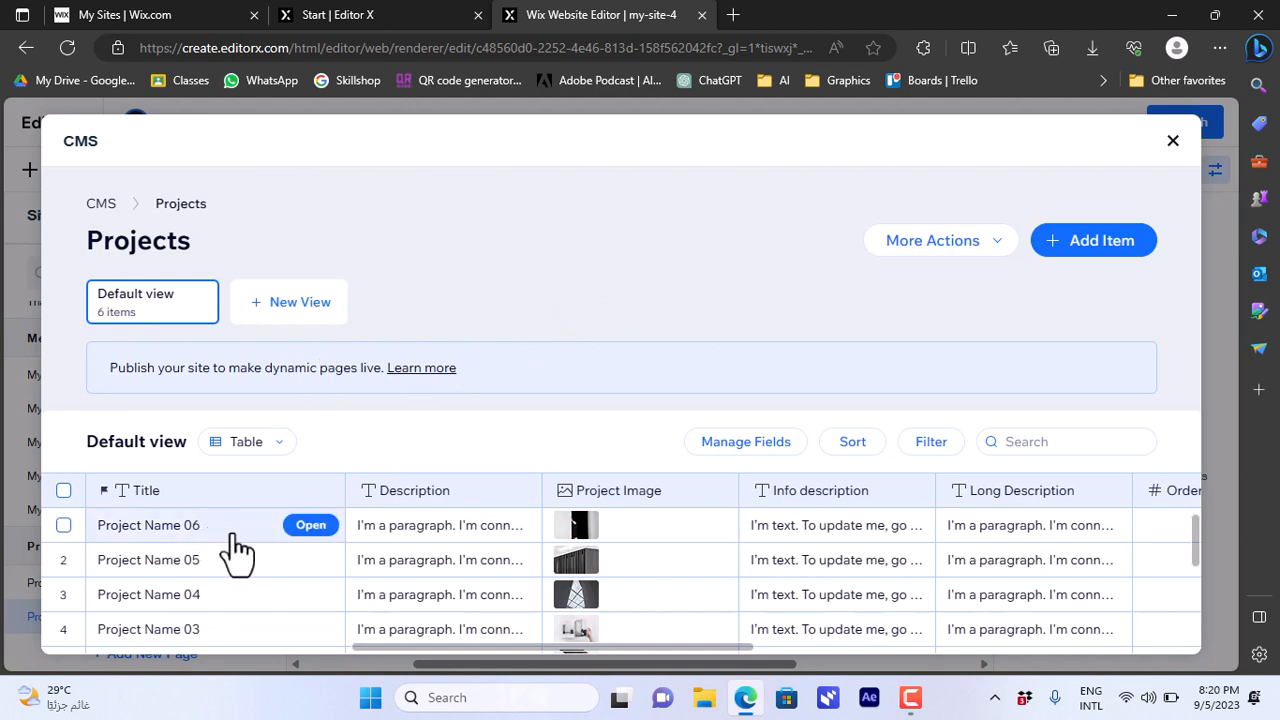
- Retitle Project Name 06 as 'test item 1' with description 'this is the first test item'
click(320, 530)
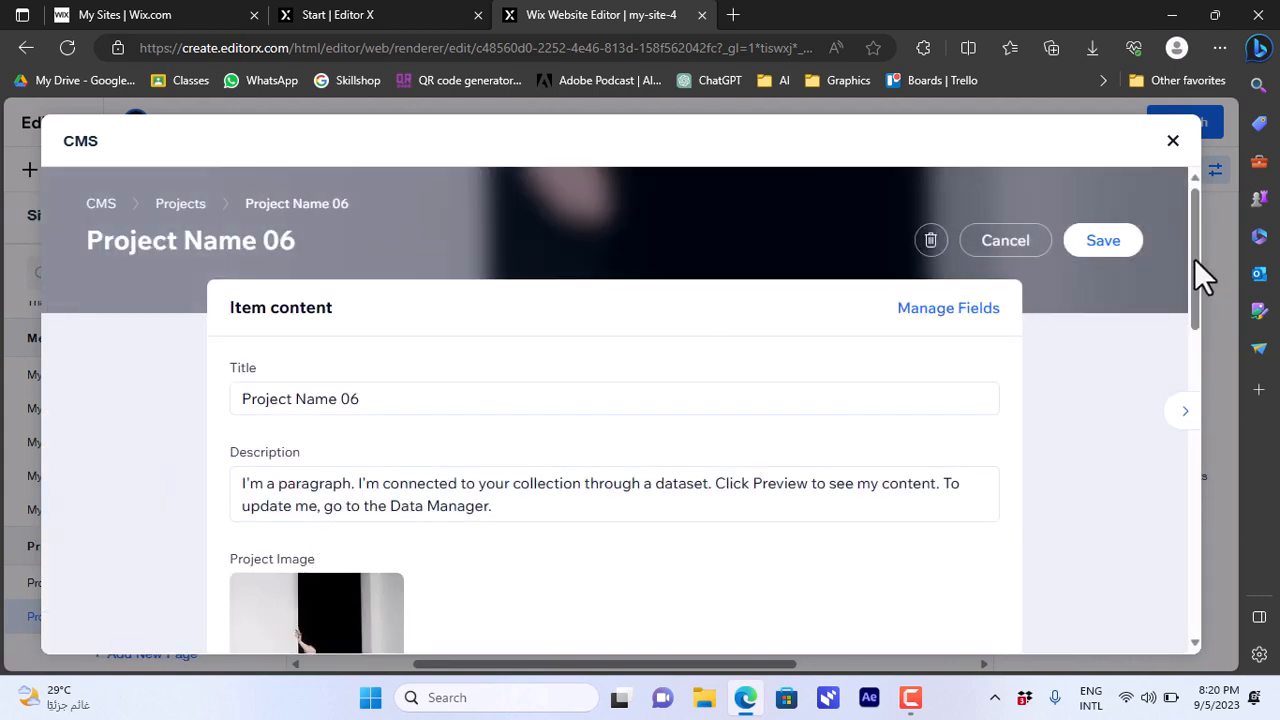
scroll(1192, 293, down, 3)
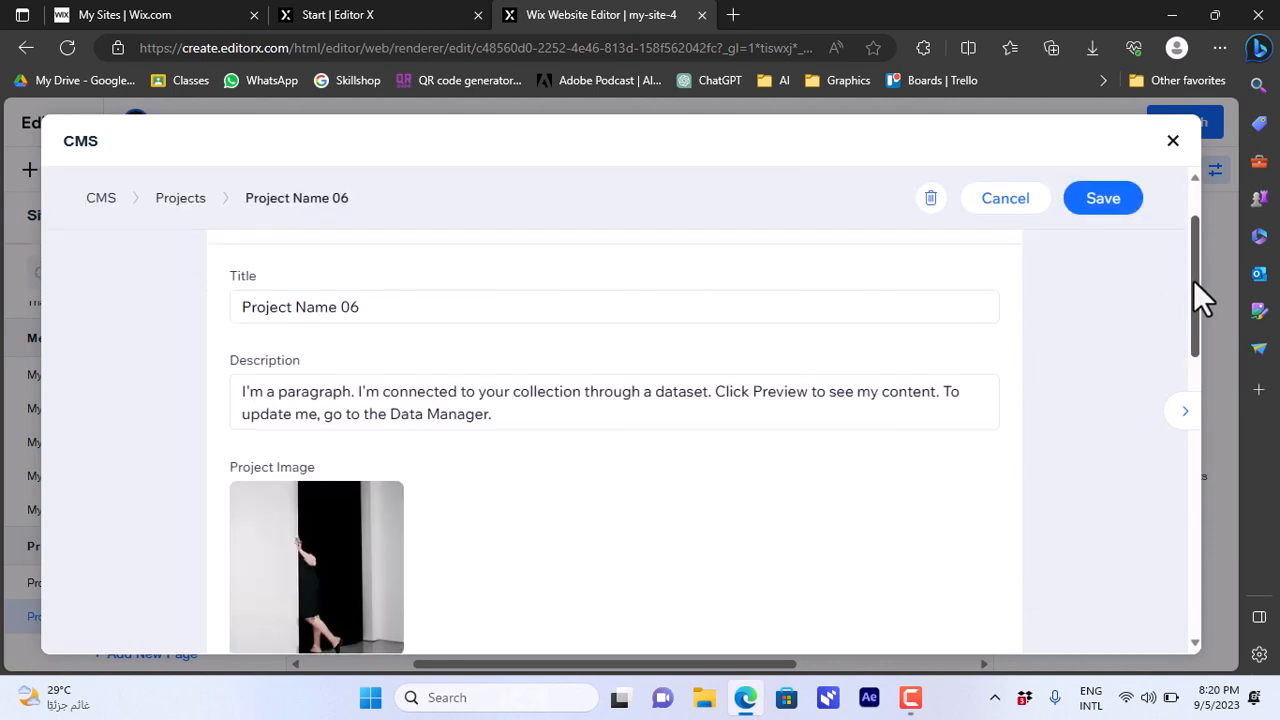
scroll(1193, 280, up, 3)
triple_click(389, 400)
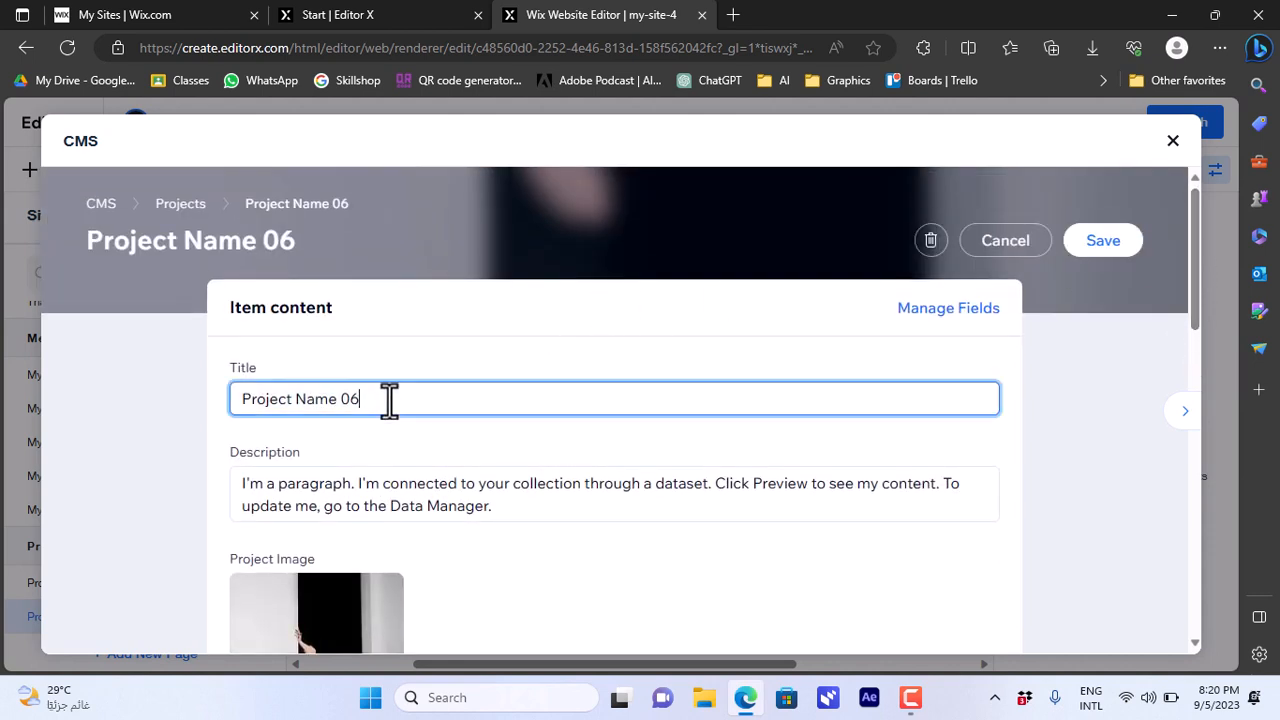
text(test item 1)
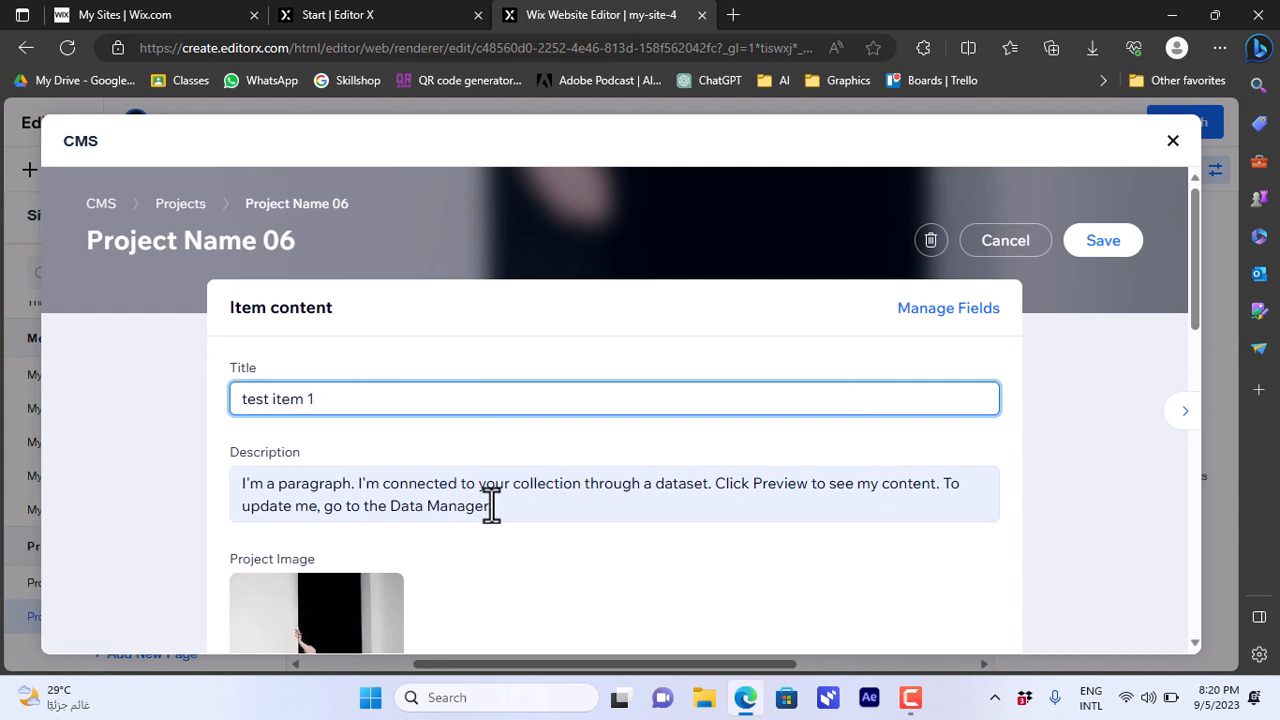
key(Tab)
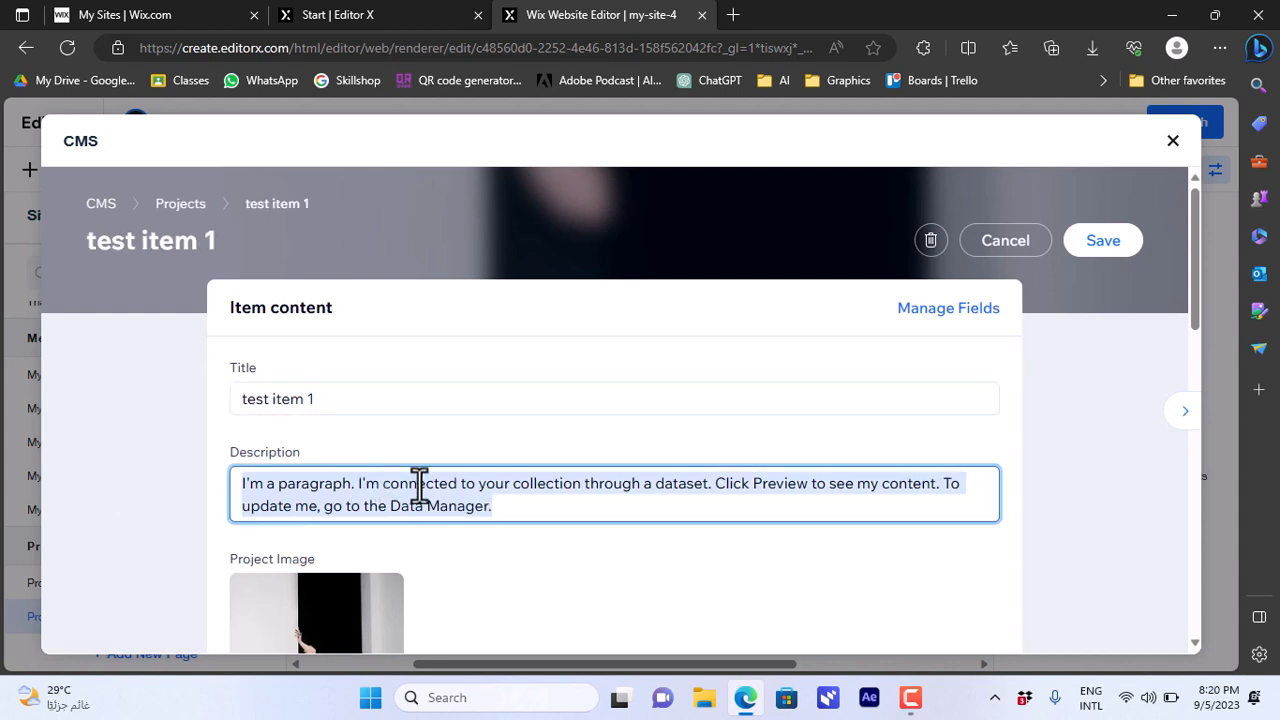
text(this is the first t)
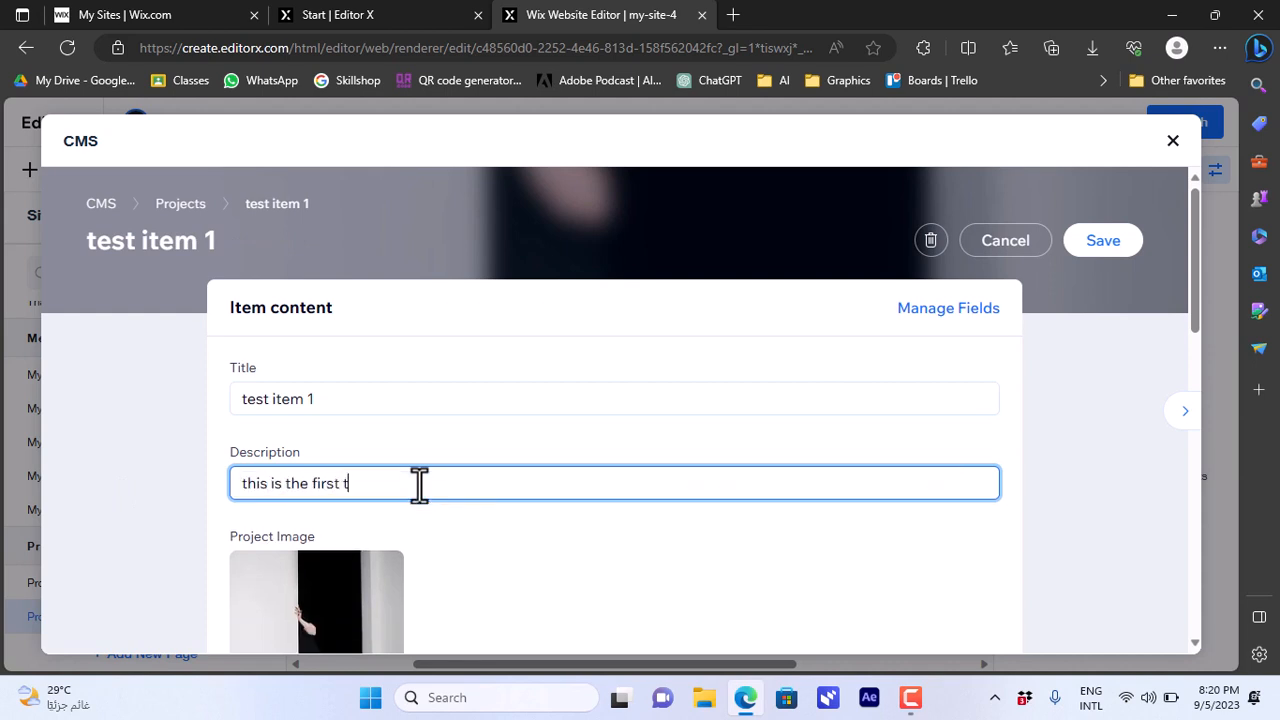
text(est item)
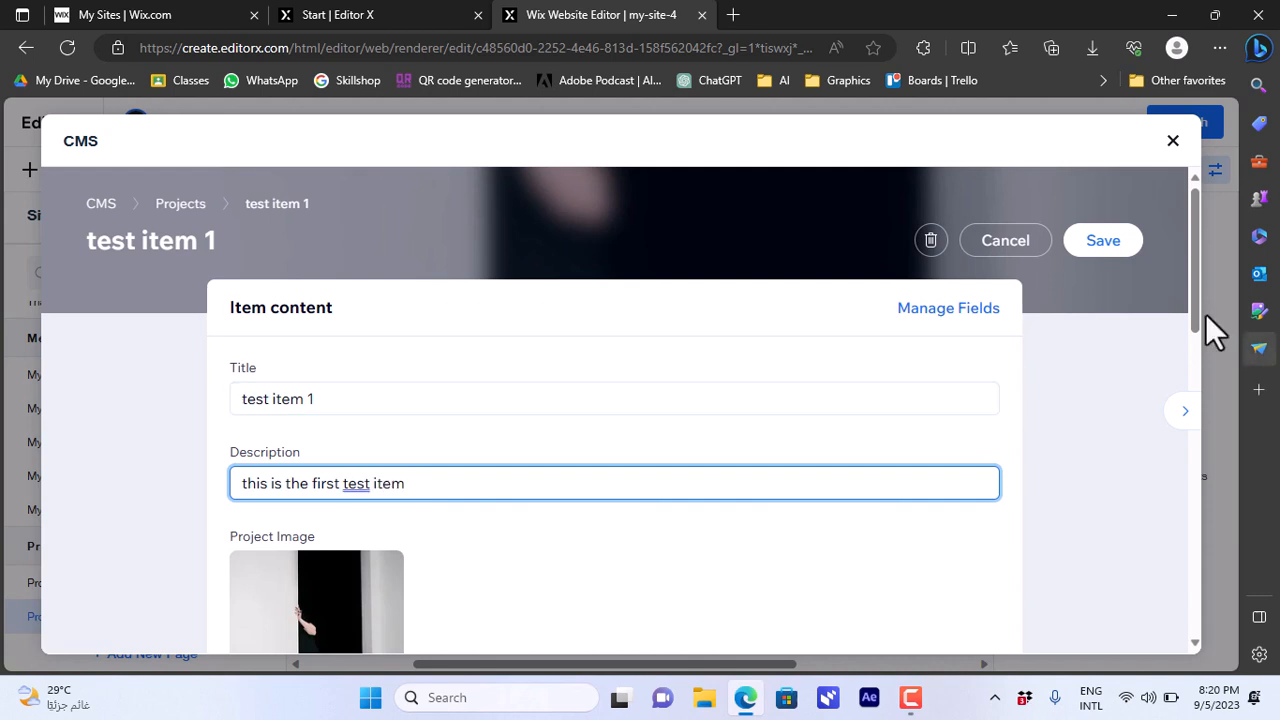
drag(1194, 312, 1193, 399)
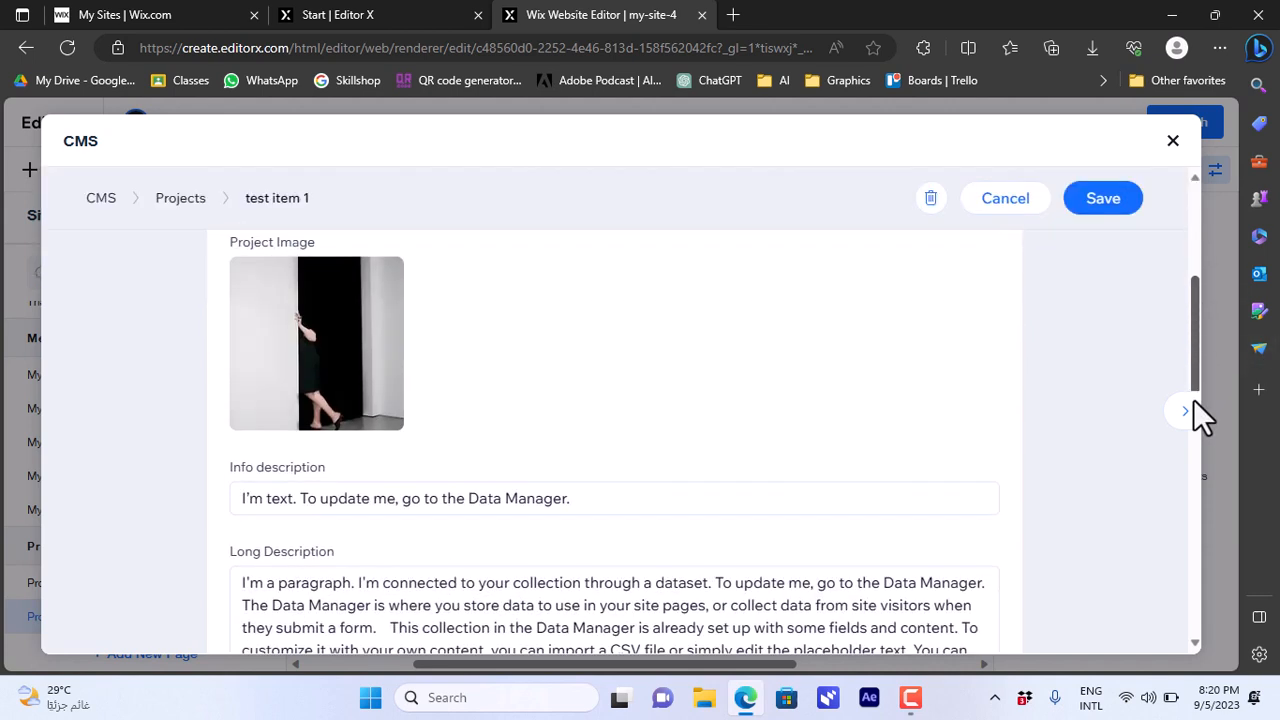
- Replace test item 1's project image by searching the image library for 'sports'
mouse_move(332, 377)
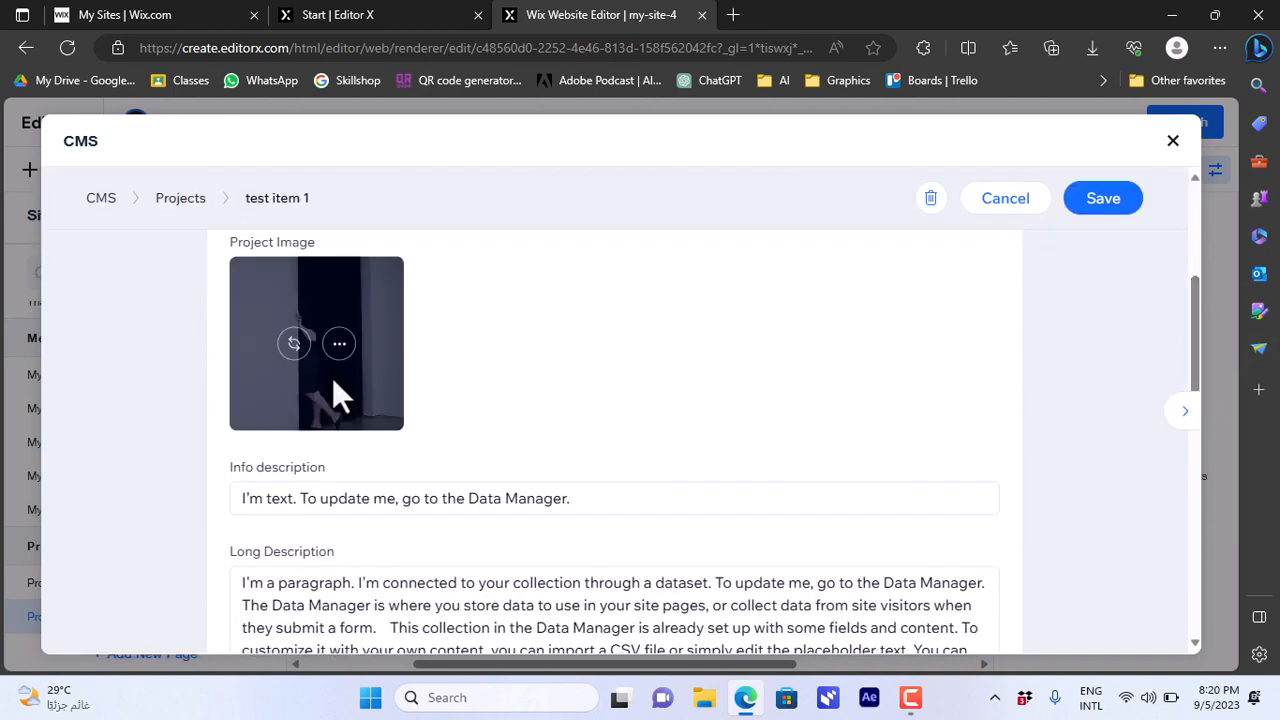
click(294, 344)
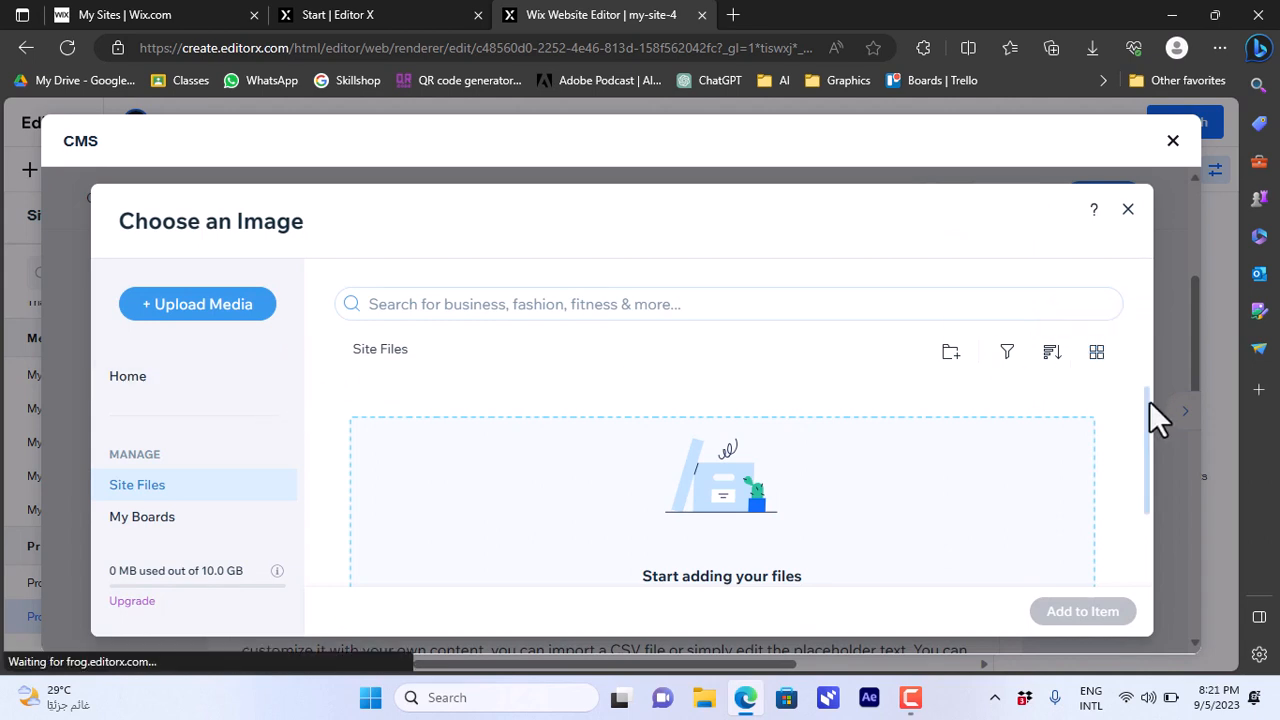
drag(1151, 417, 1161, 519)
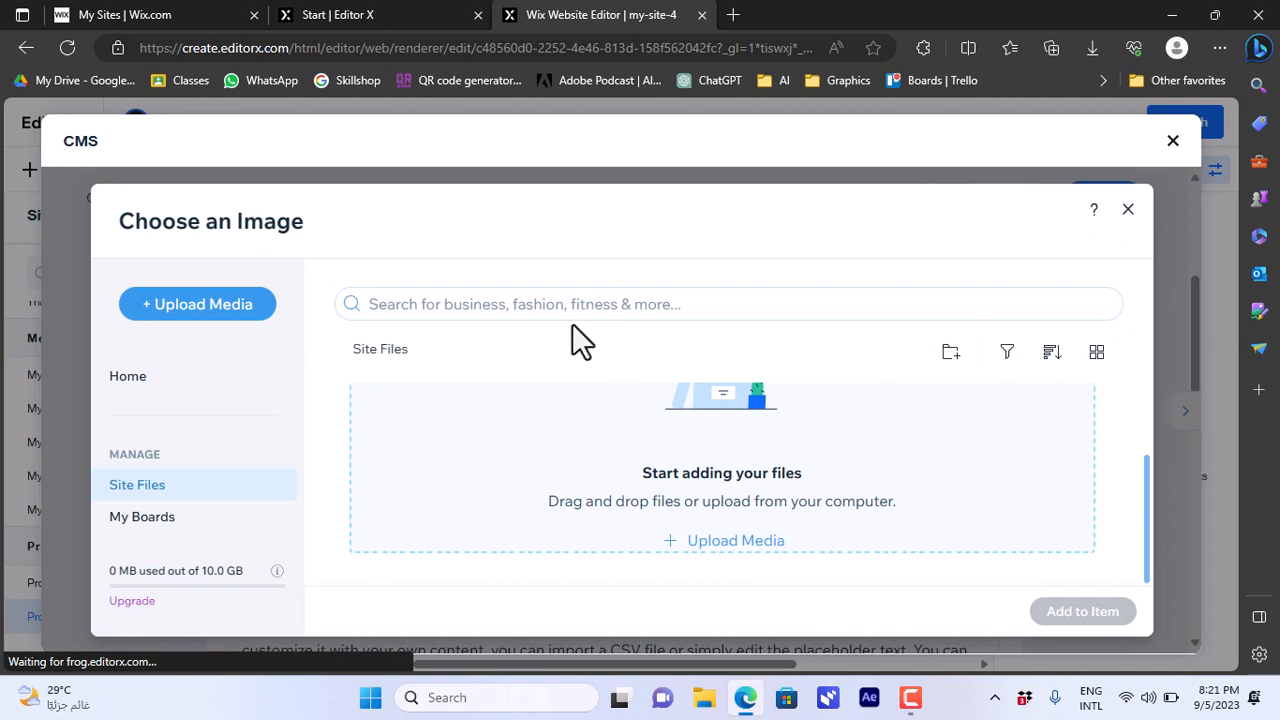
scroll(572, 330, up, 2)
click(593, 300)
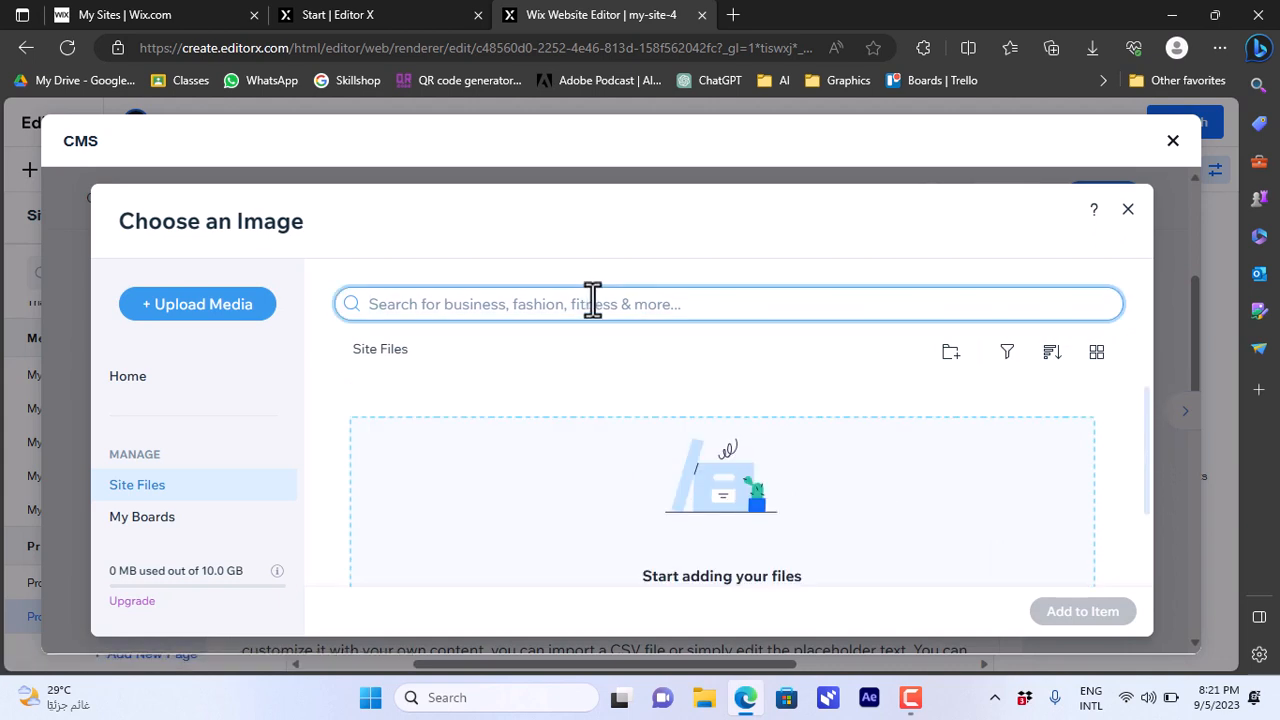
text(sports)
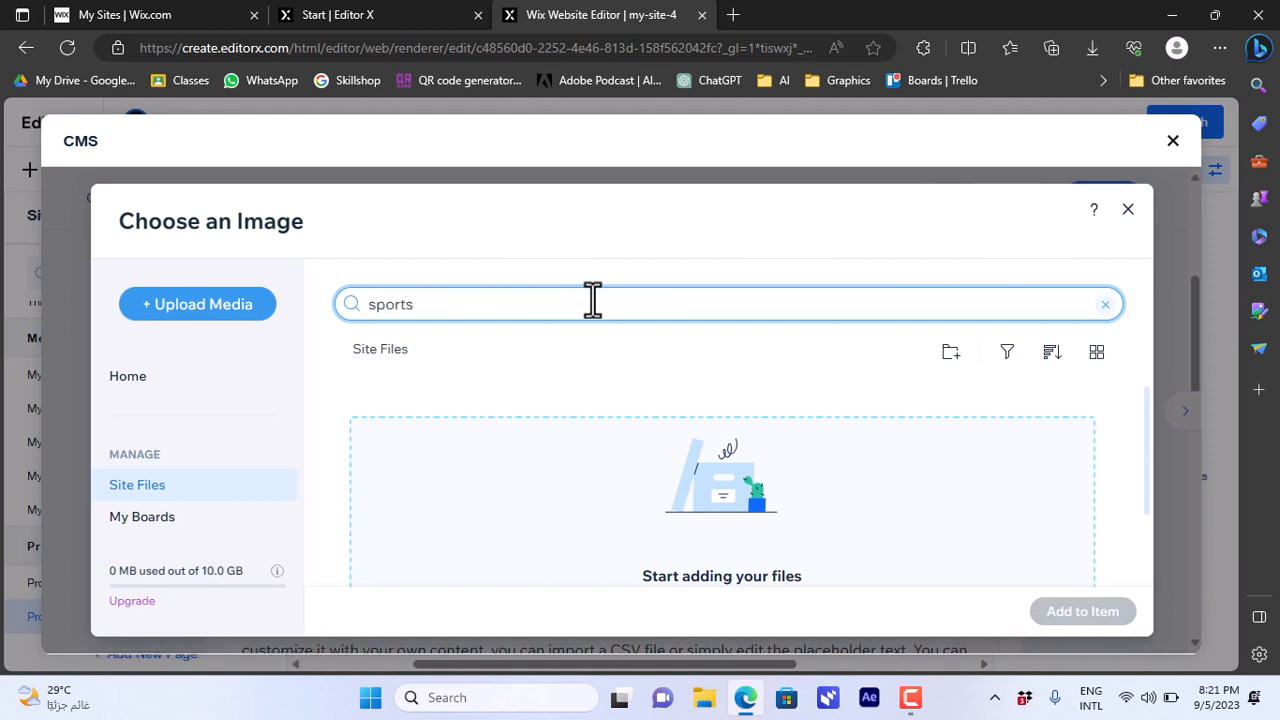
key(Return)
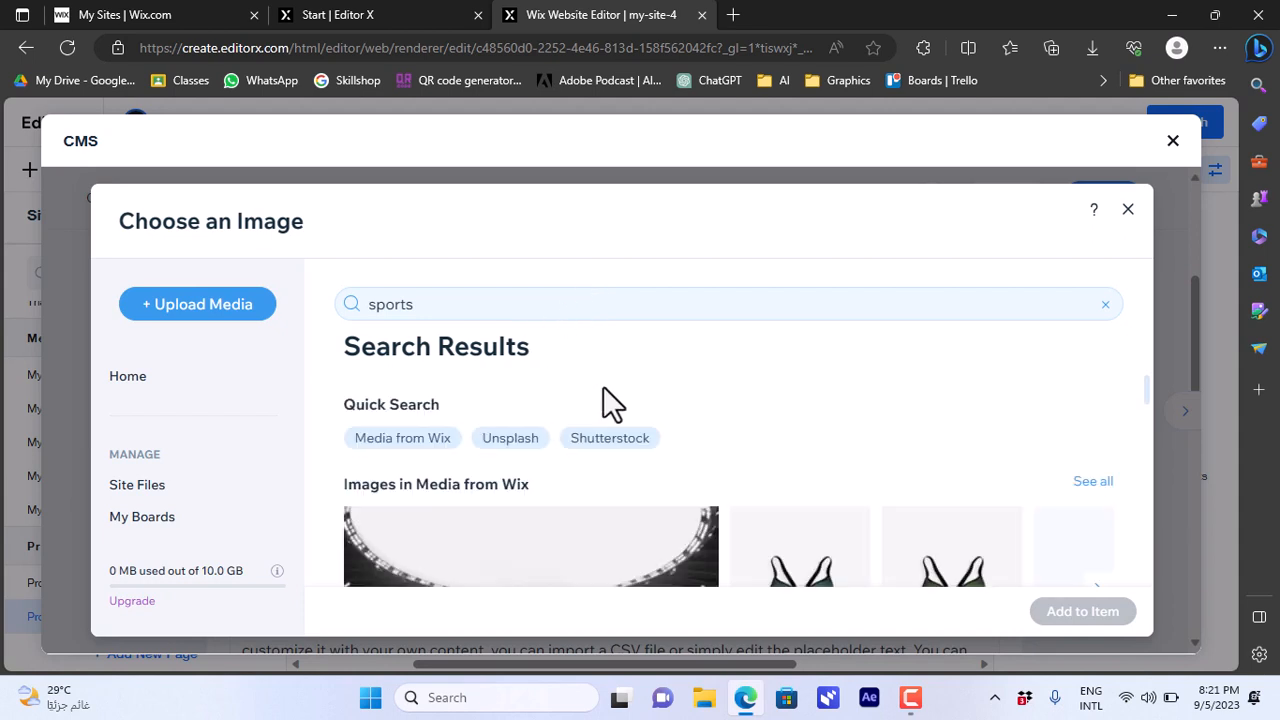
- Add the Table Tennis illustration to the item and save it
drag(1147, 380, 1146, 428)
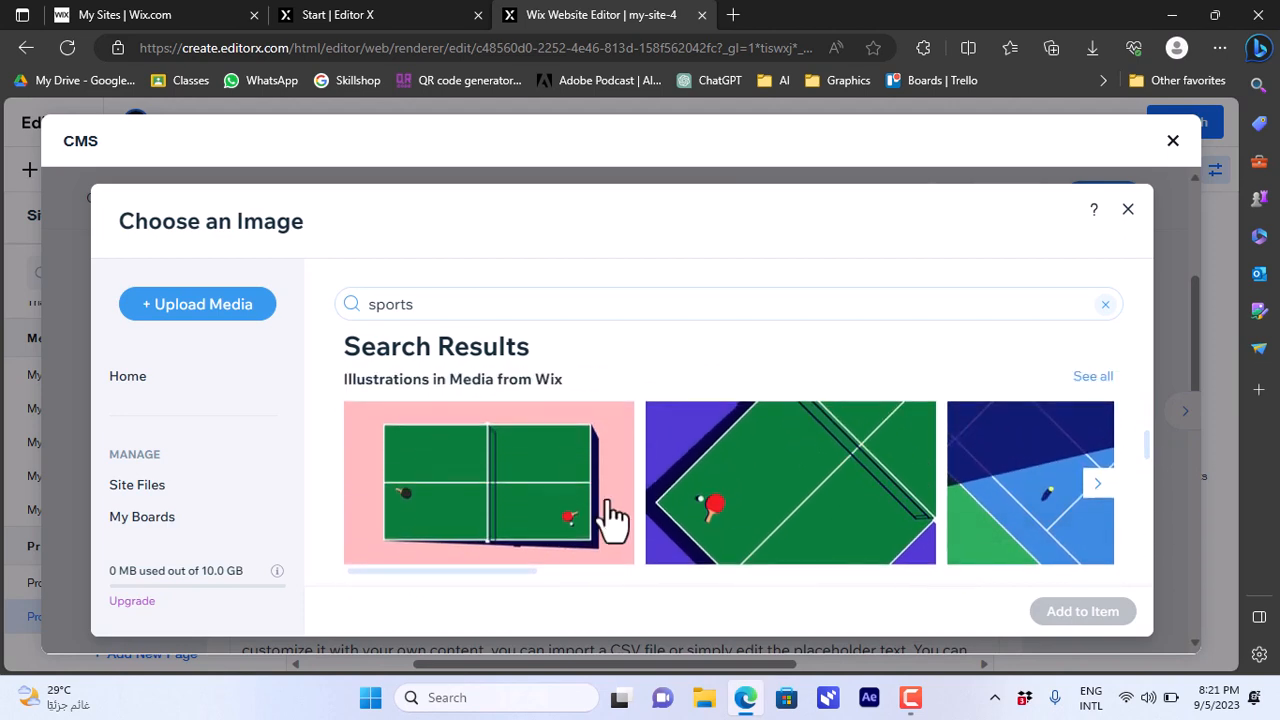
click(553, 497)
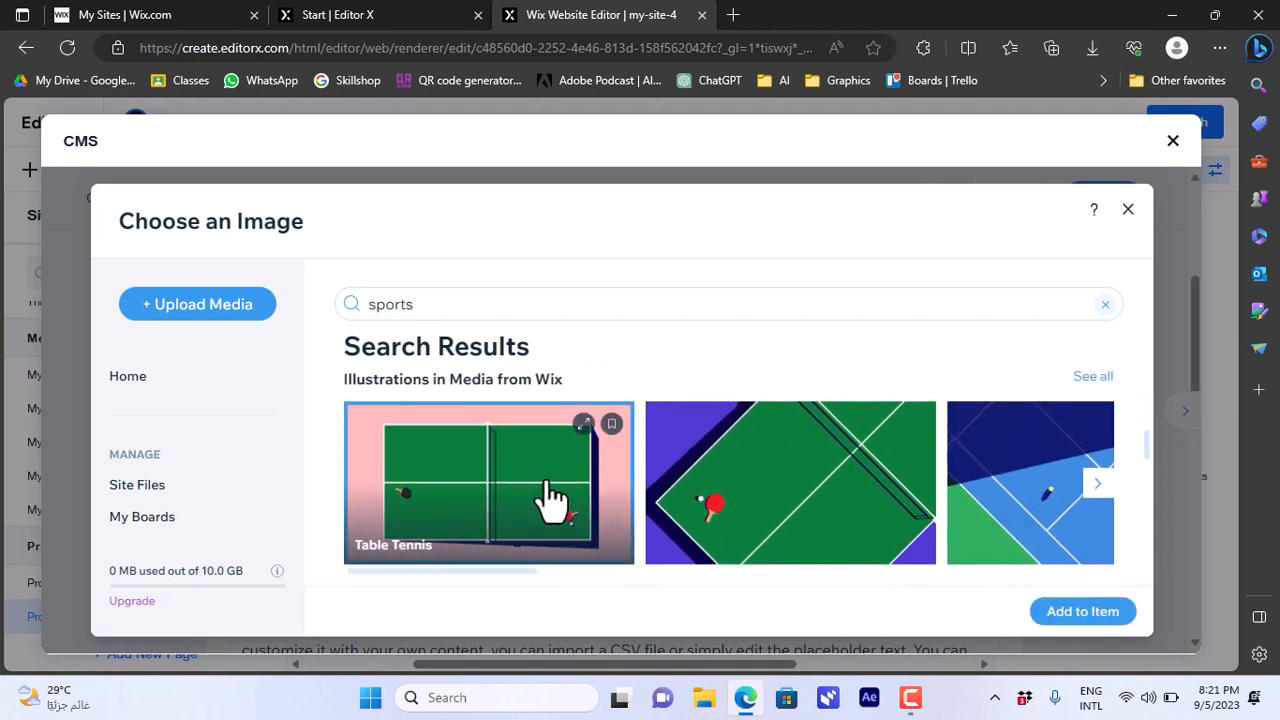
click(1070, 628)
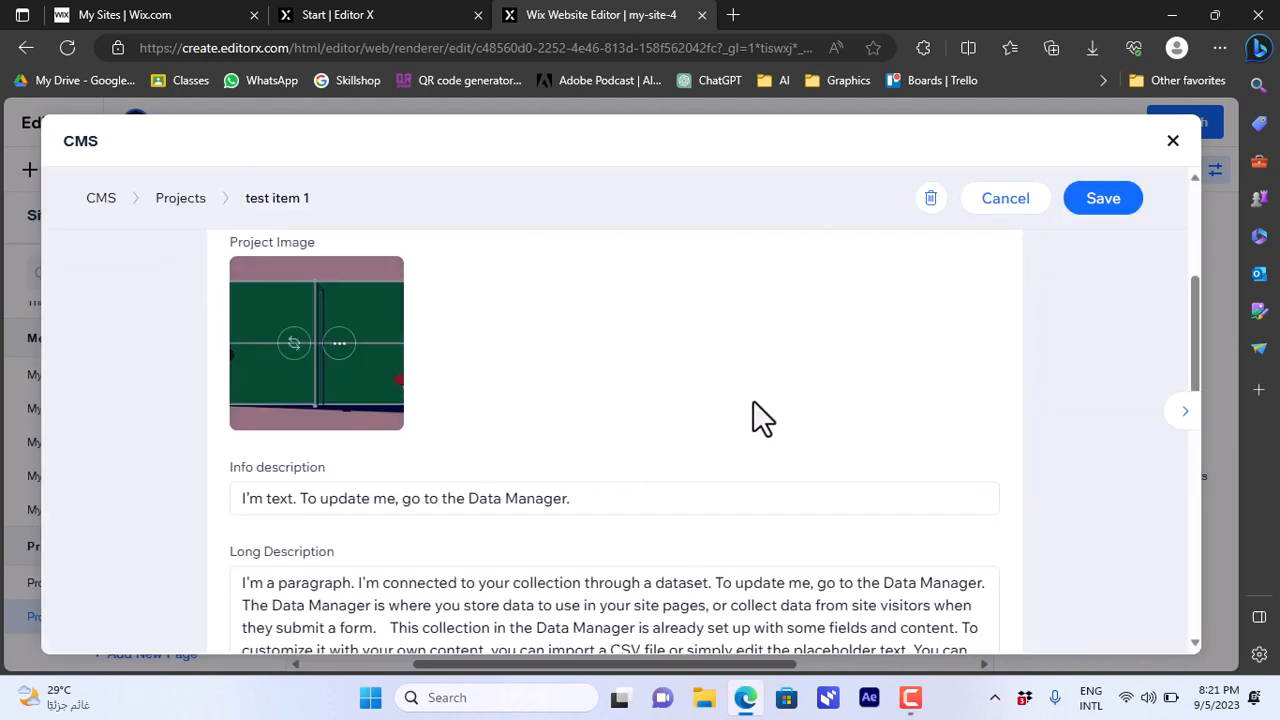
drag(1196, 336, 1140, 213)
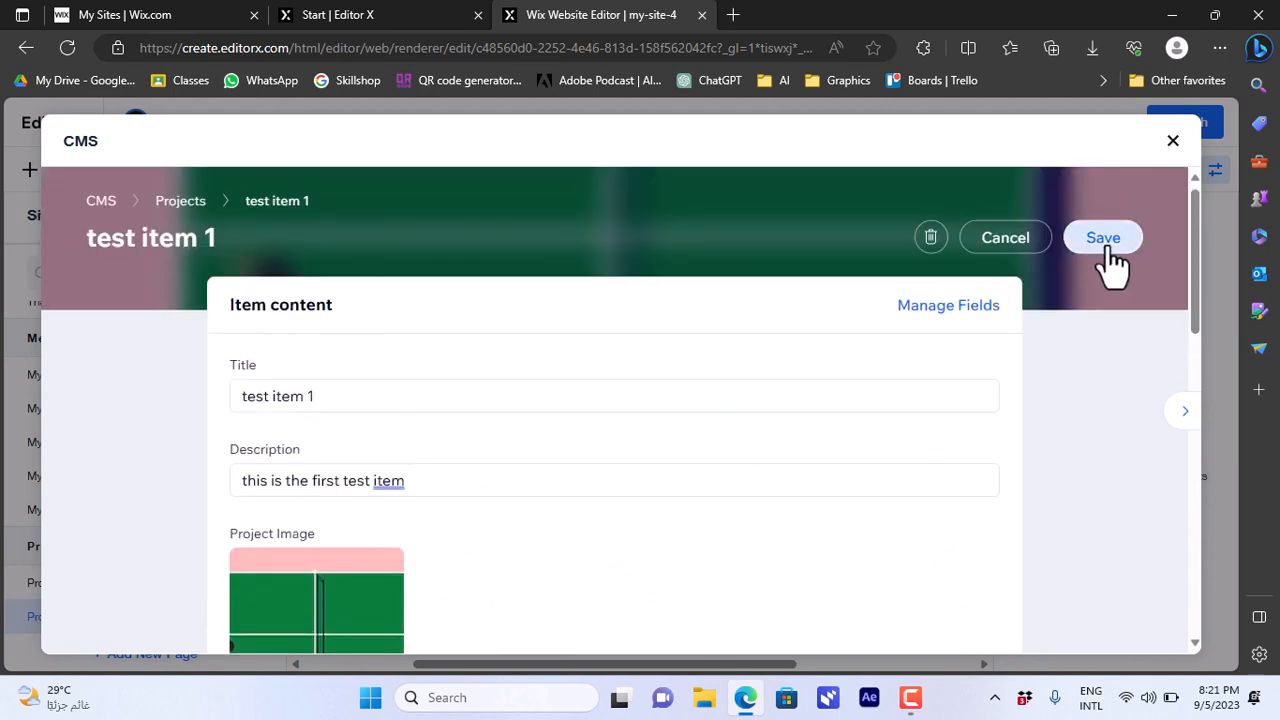
click(1106, 250)
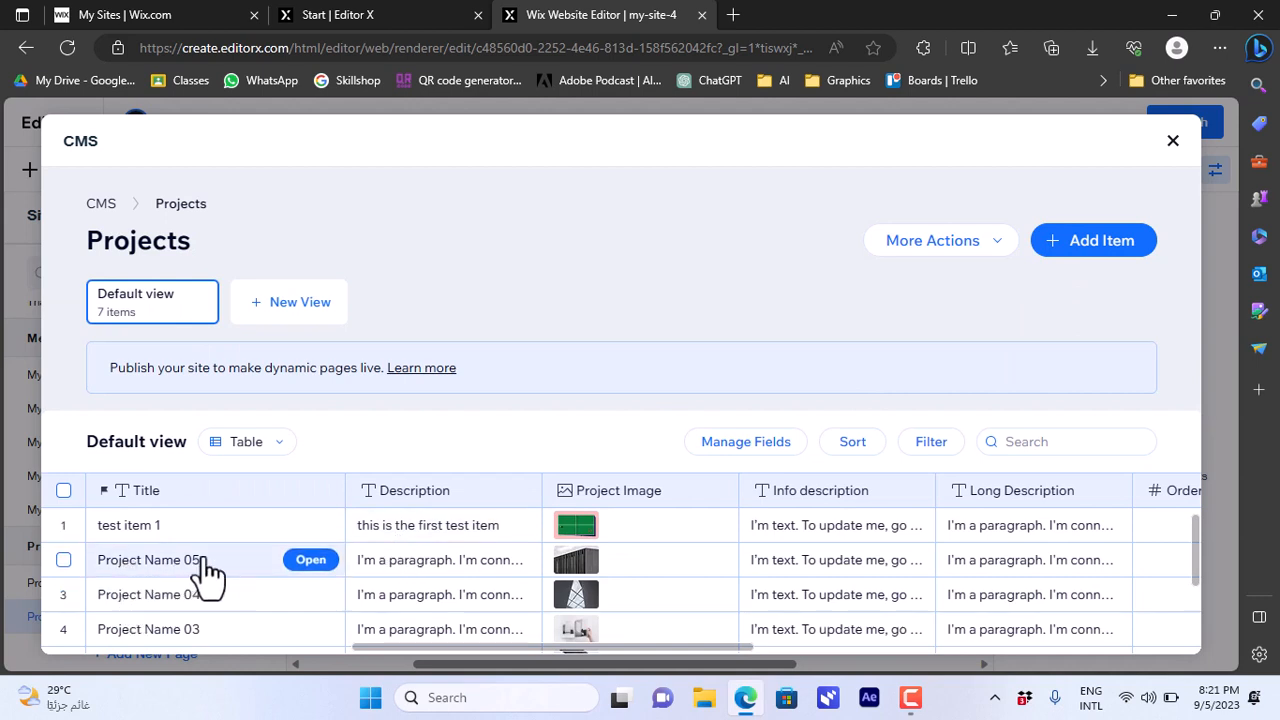
- Retitle Project Name 05 as 'test item 2' with description 'this is the second test item'
click(310, 562)
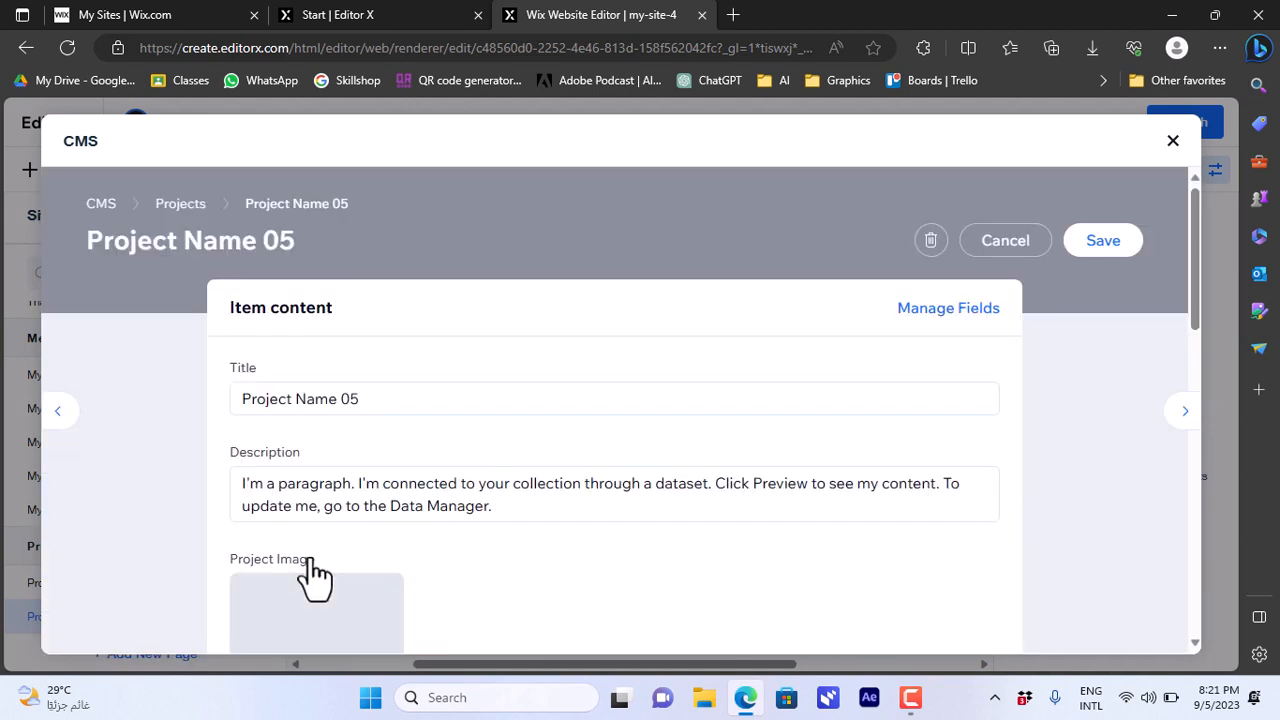
click(254, 400)
triple_click(254, 400)
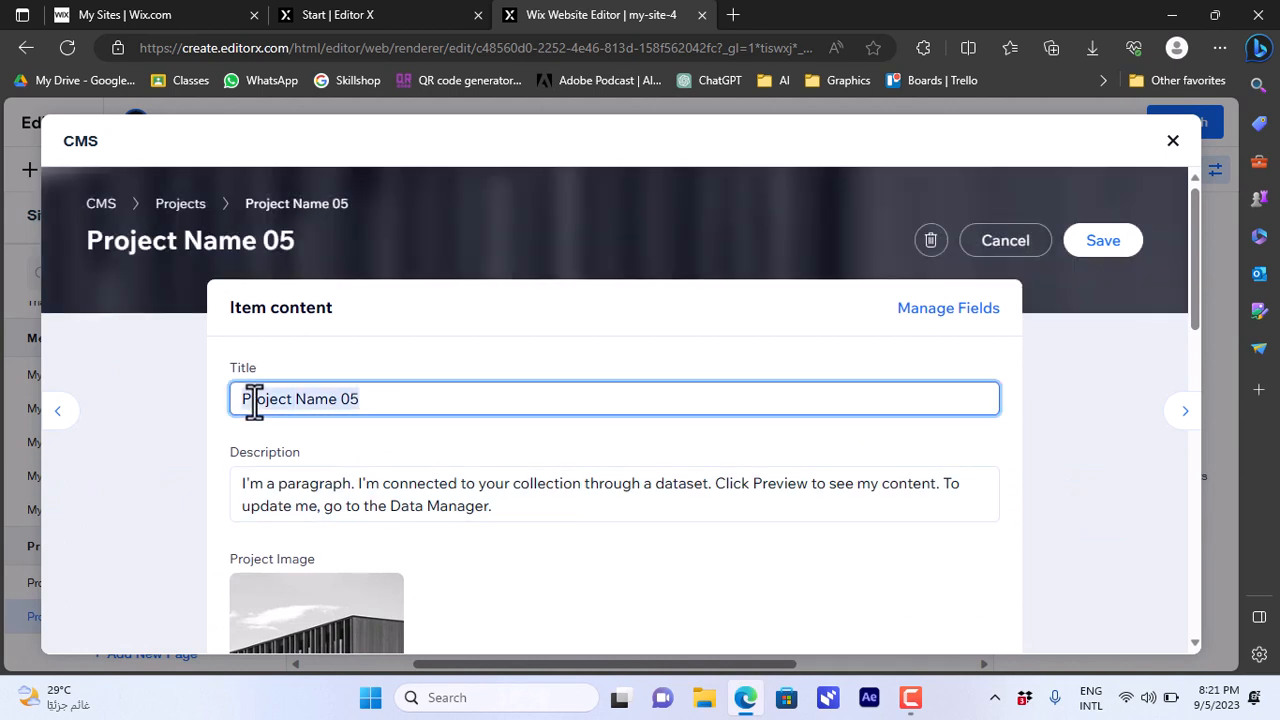
text(test item 2)
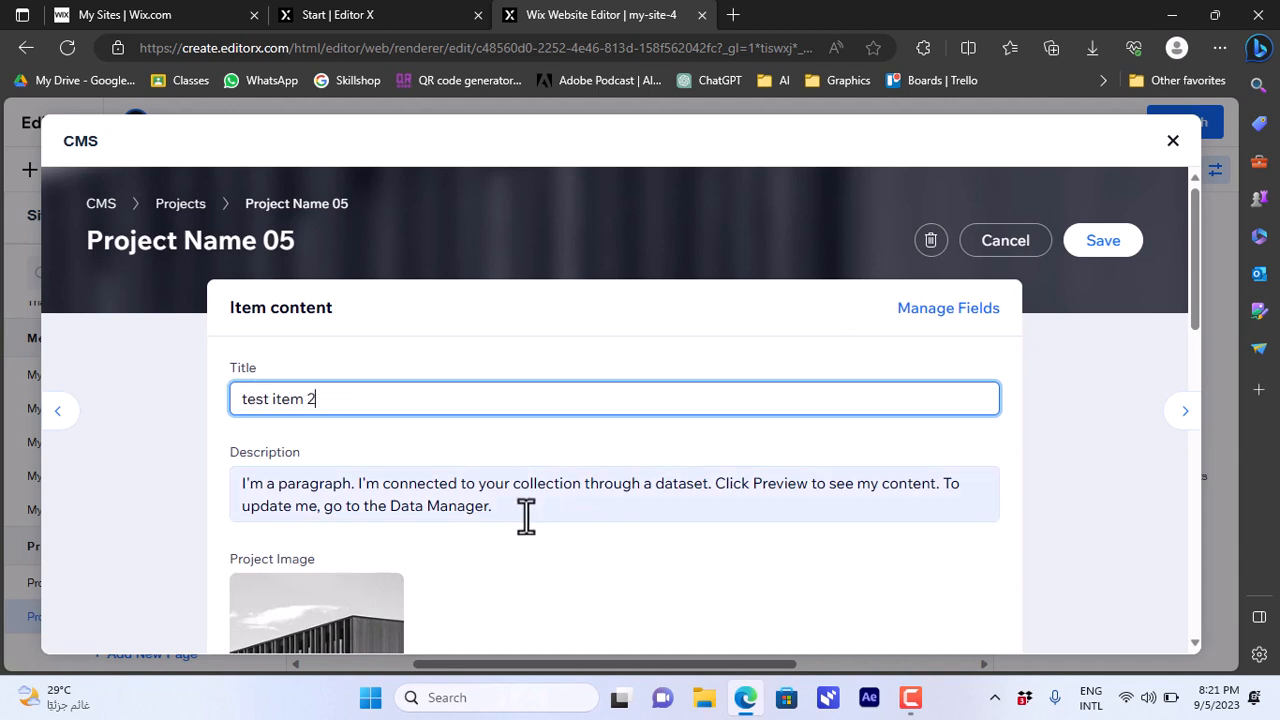
click(222, 478)
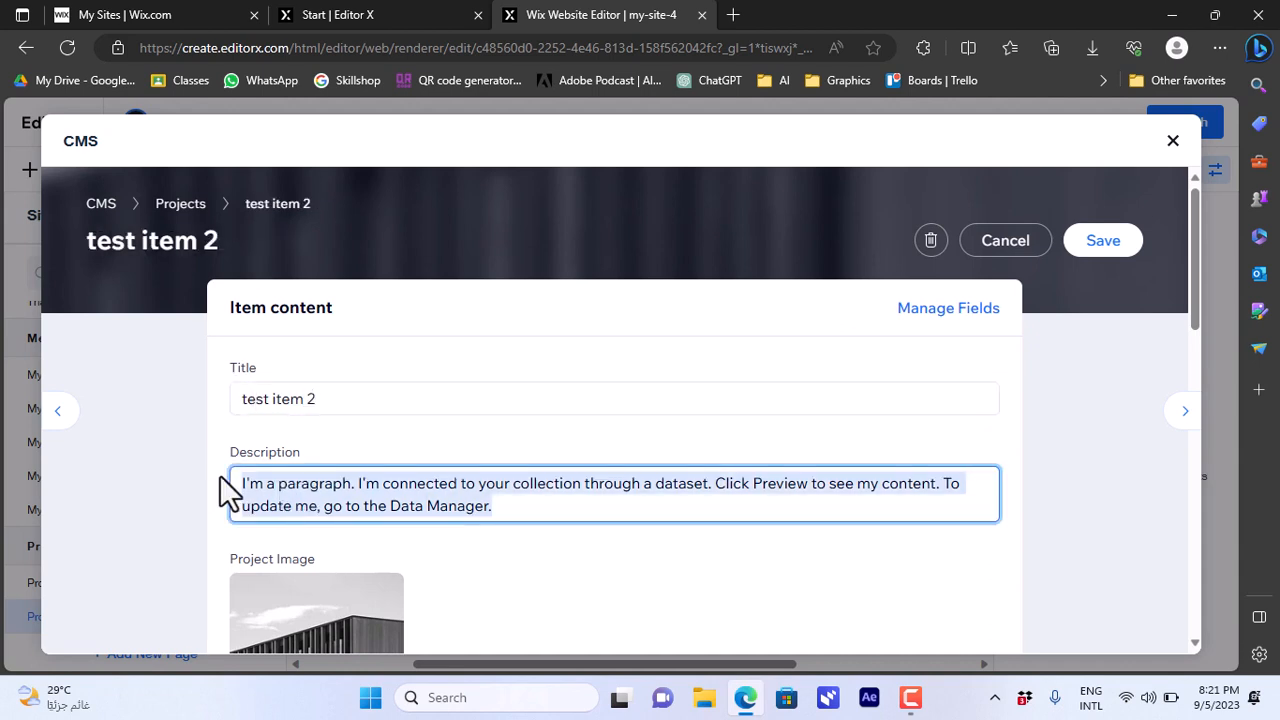
text(this is t)
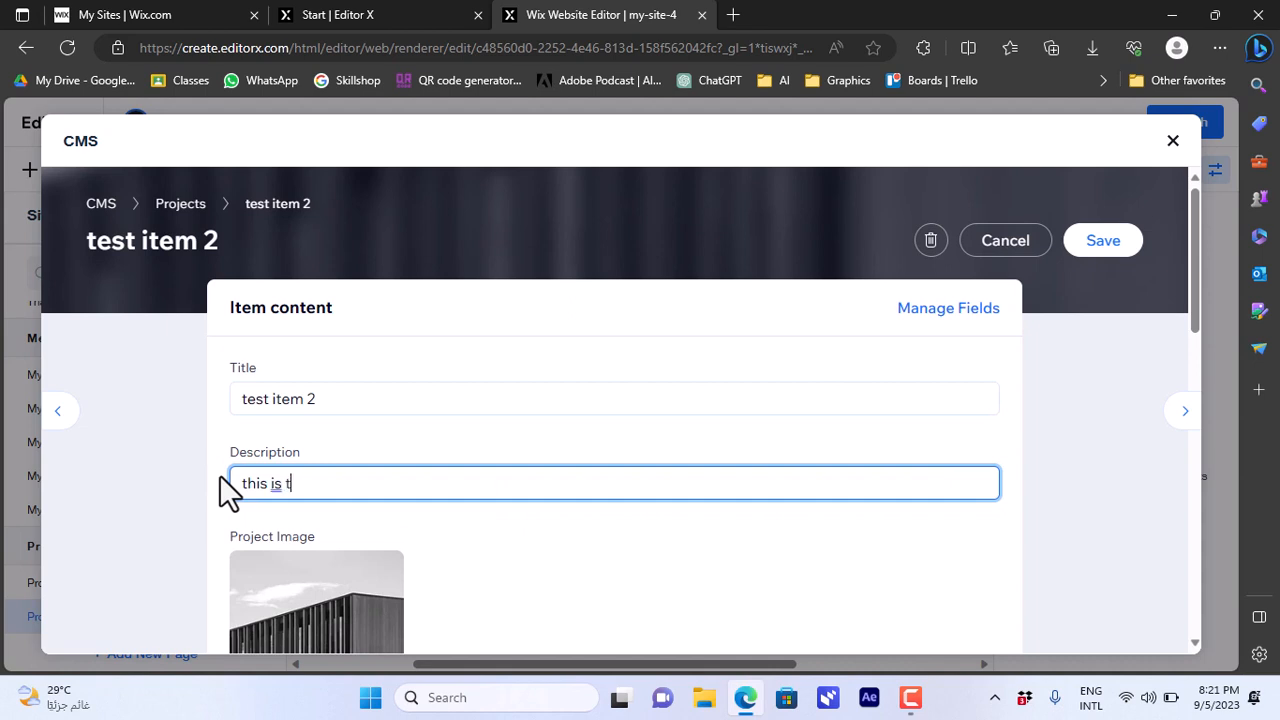
text(he second test item)
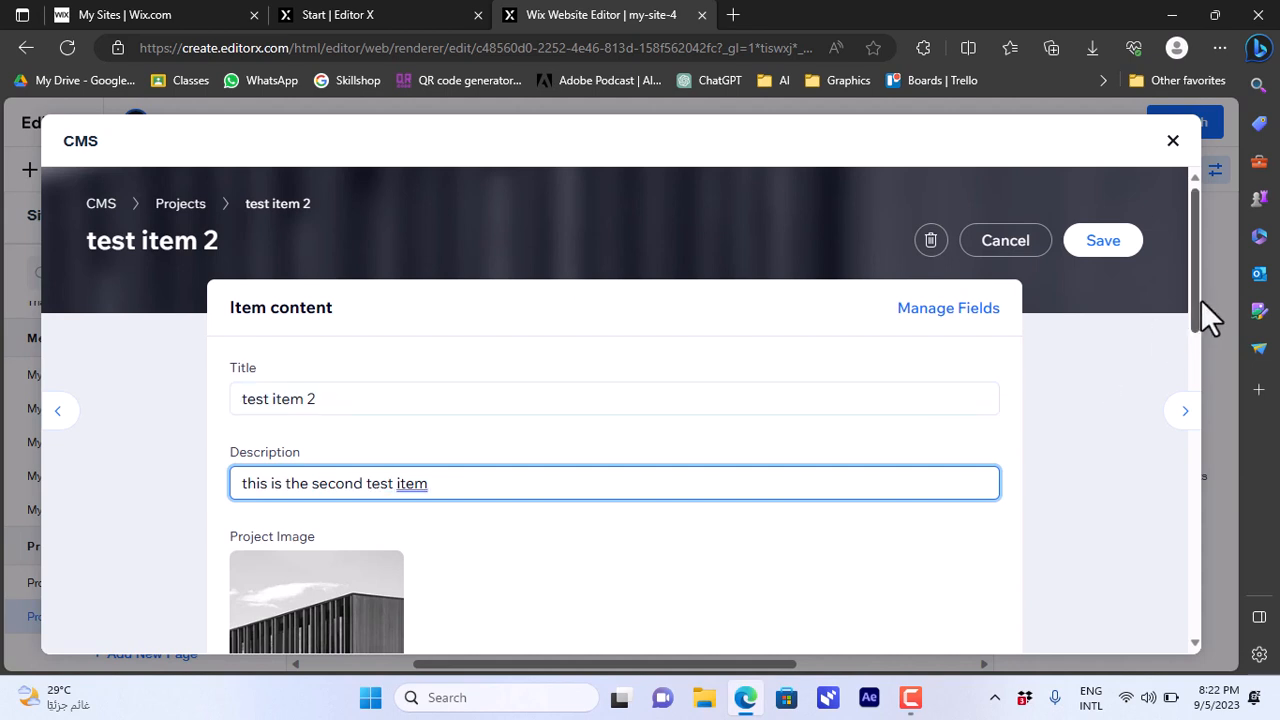
drag(1200, 300, 1198, 380)
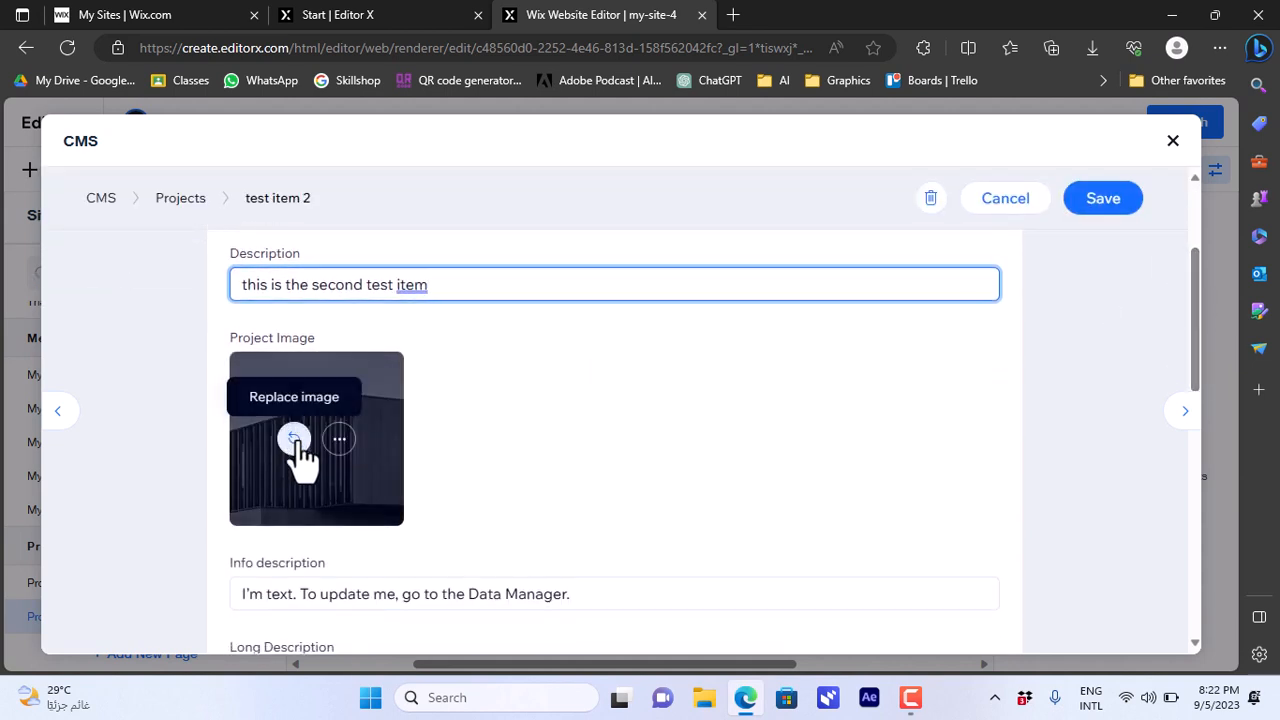
- Search 'food' and make the chefs-chopping-vegetables photo test item 2's project image, then save it
click(297, 442)
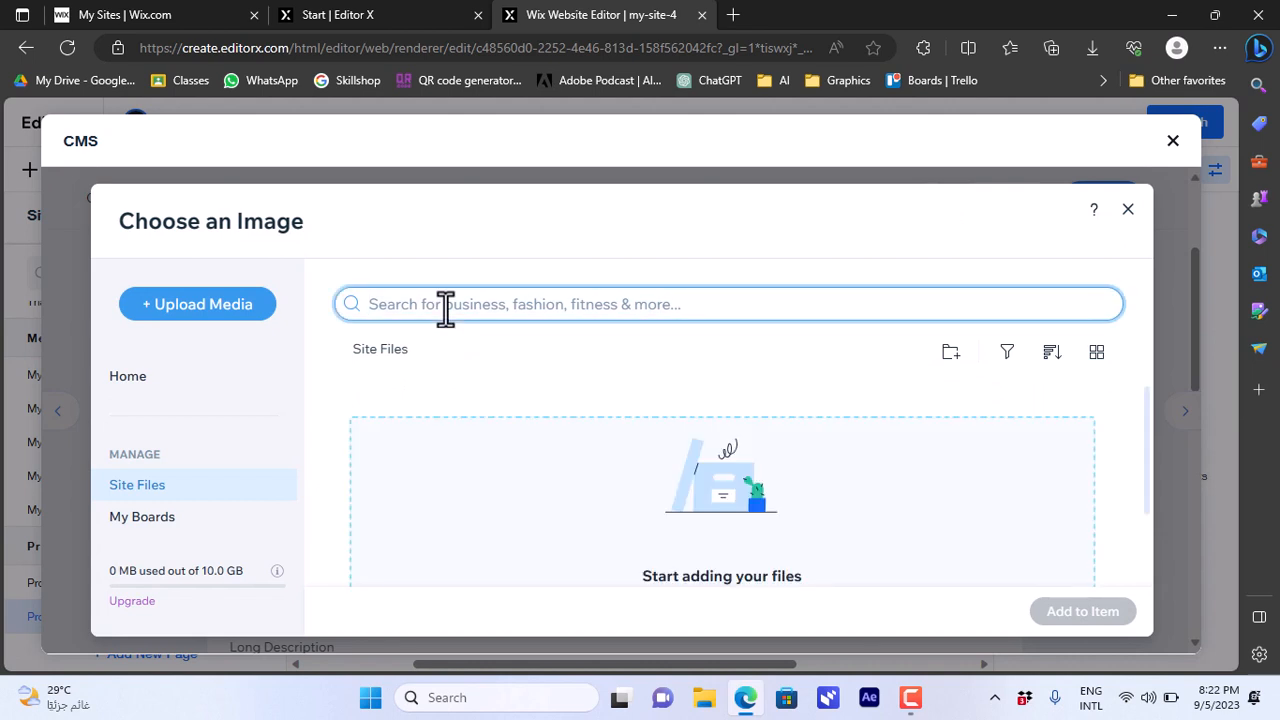
text(food)
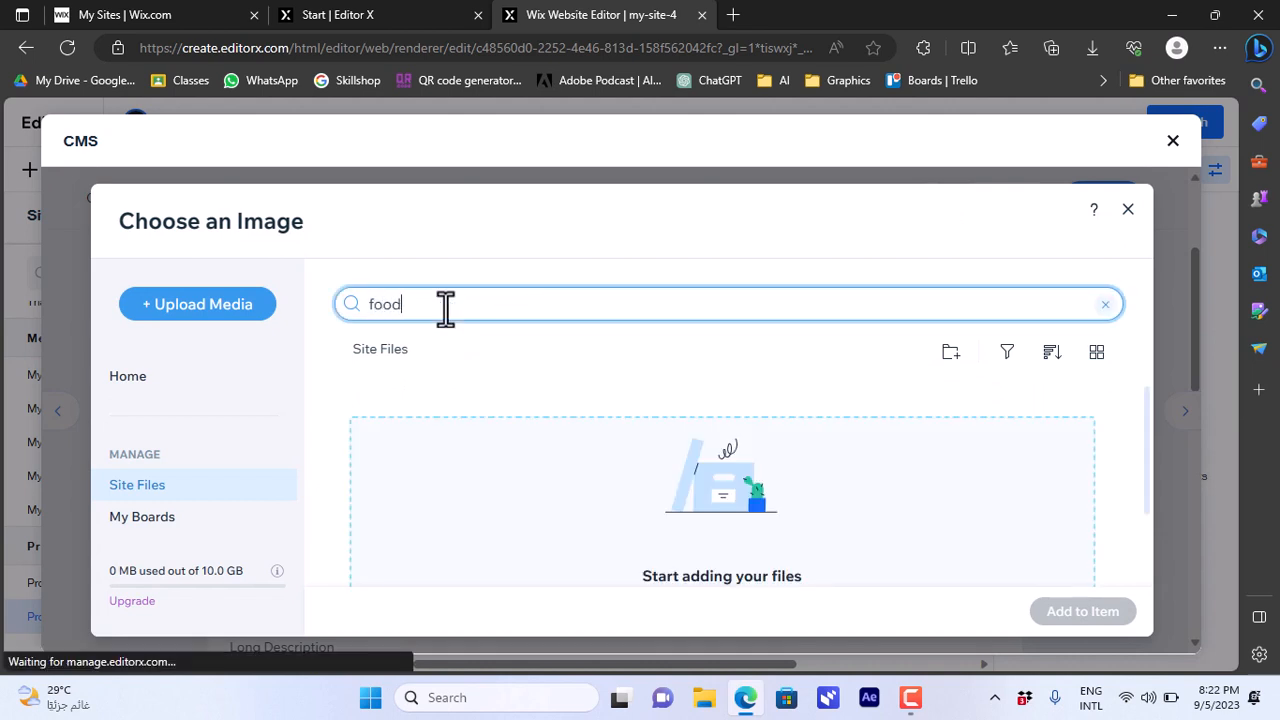
key(Return)
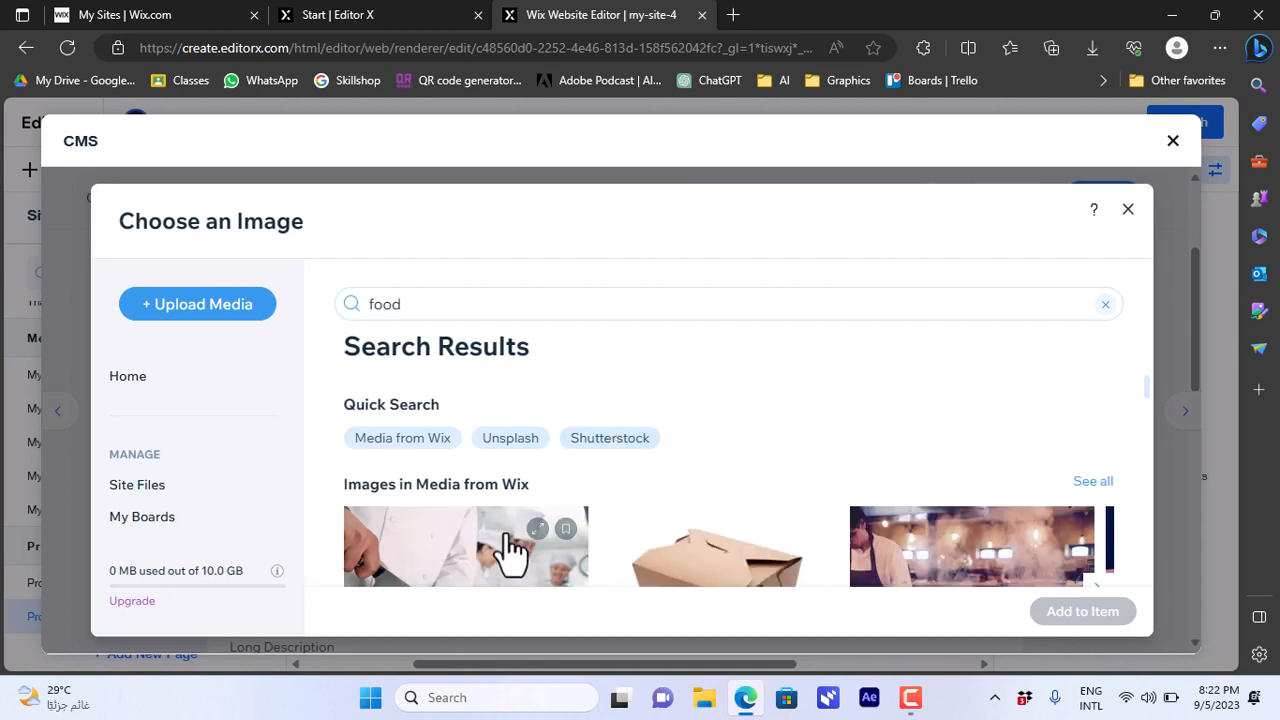
click(508, 549)
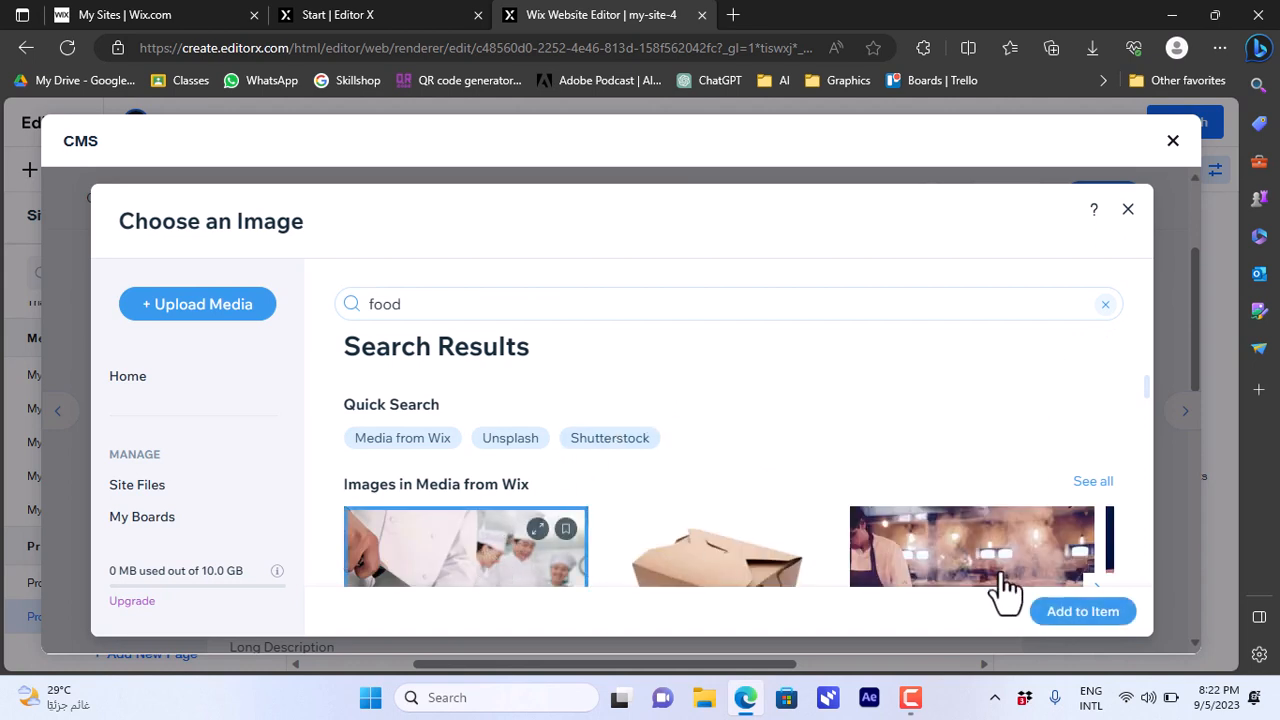
click(1056, 618)
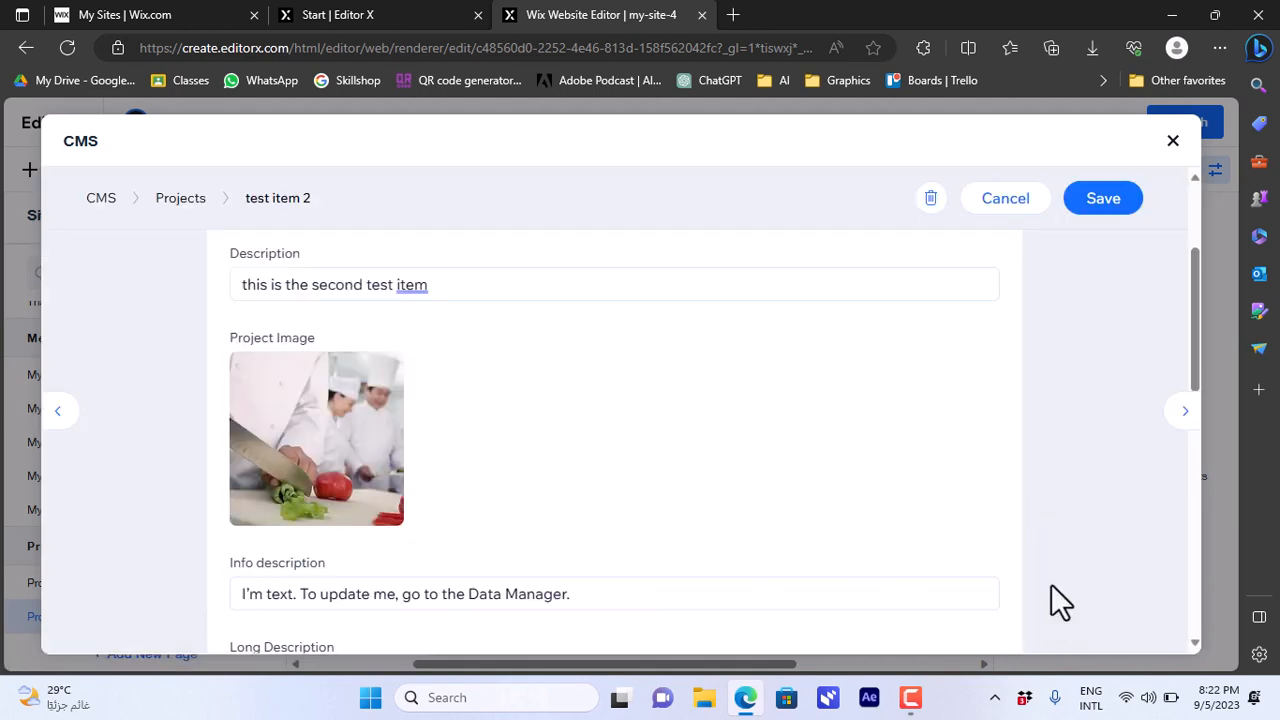
click(1097, 214)
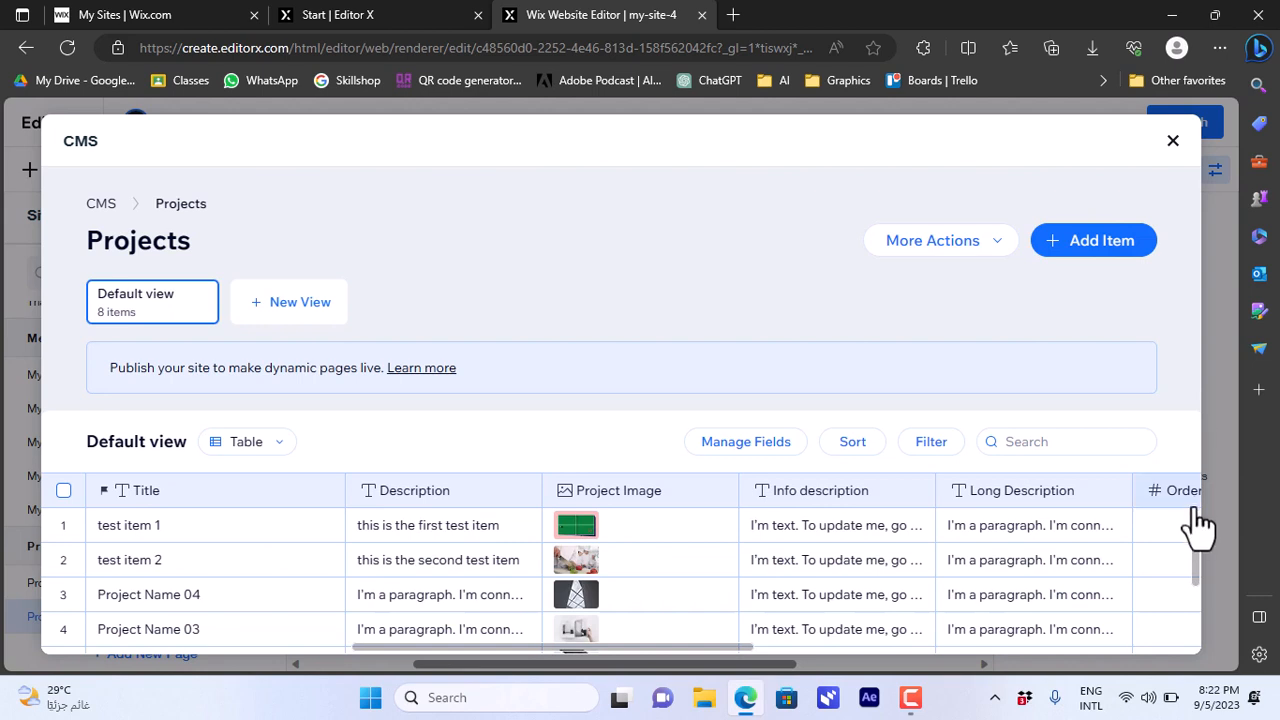
- Look over the Projects table, then close the CMS window to return to the Projects (List) page
drag(1197, 549, 1196, 494)
drag(1203, 594, 1197, 657)
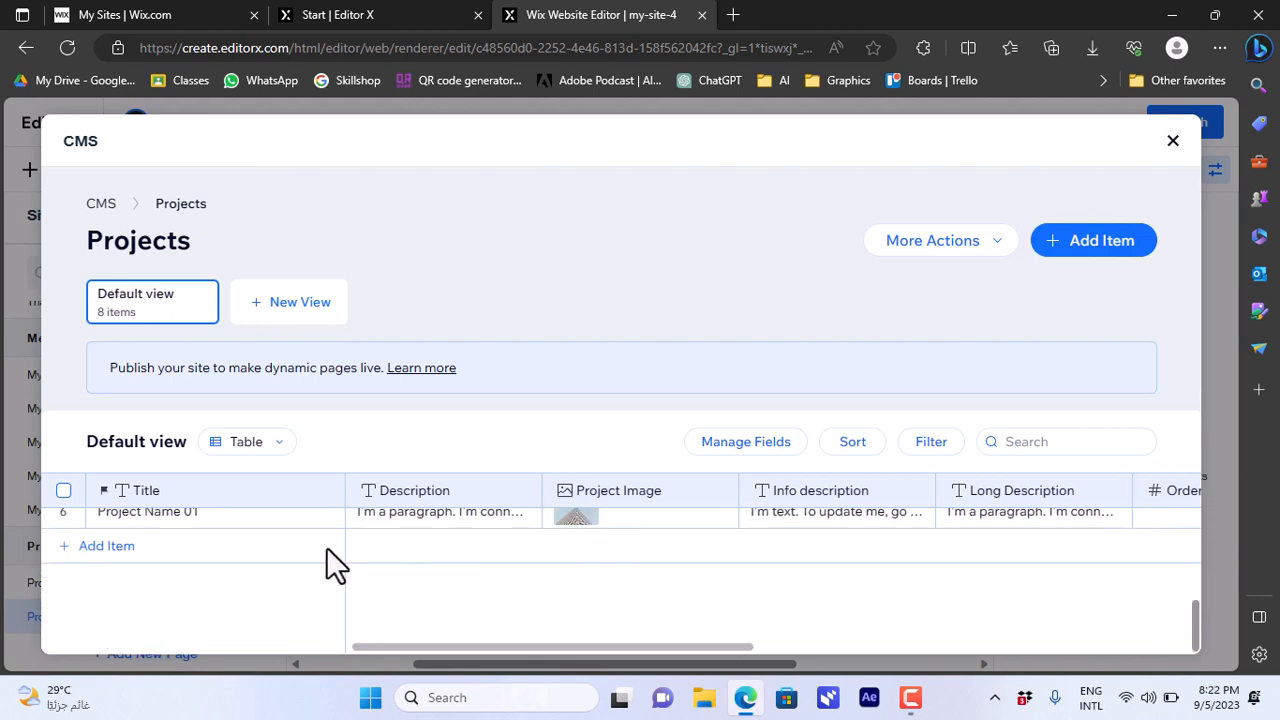
scroll(326, 547, up, 1)
scroll(145, 587, down, 1)
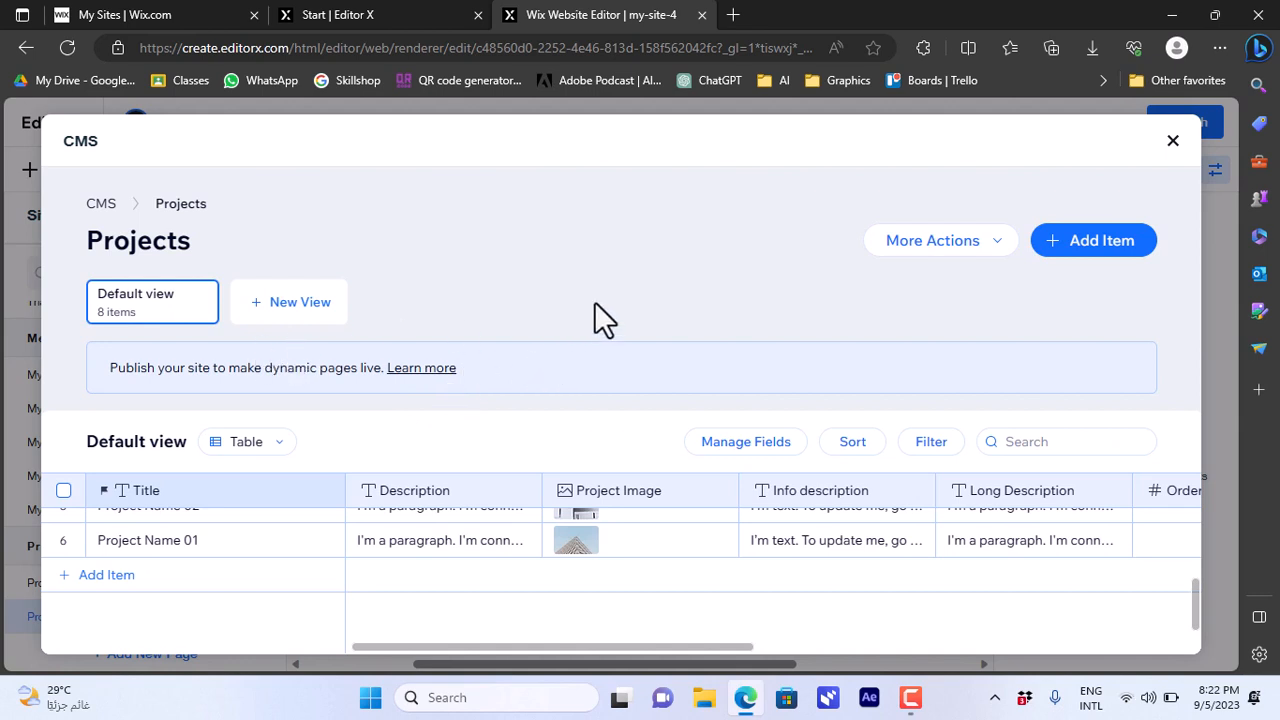
click(1173, 142)
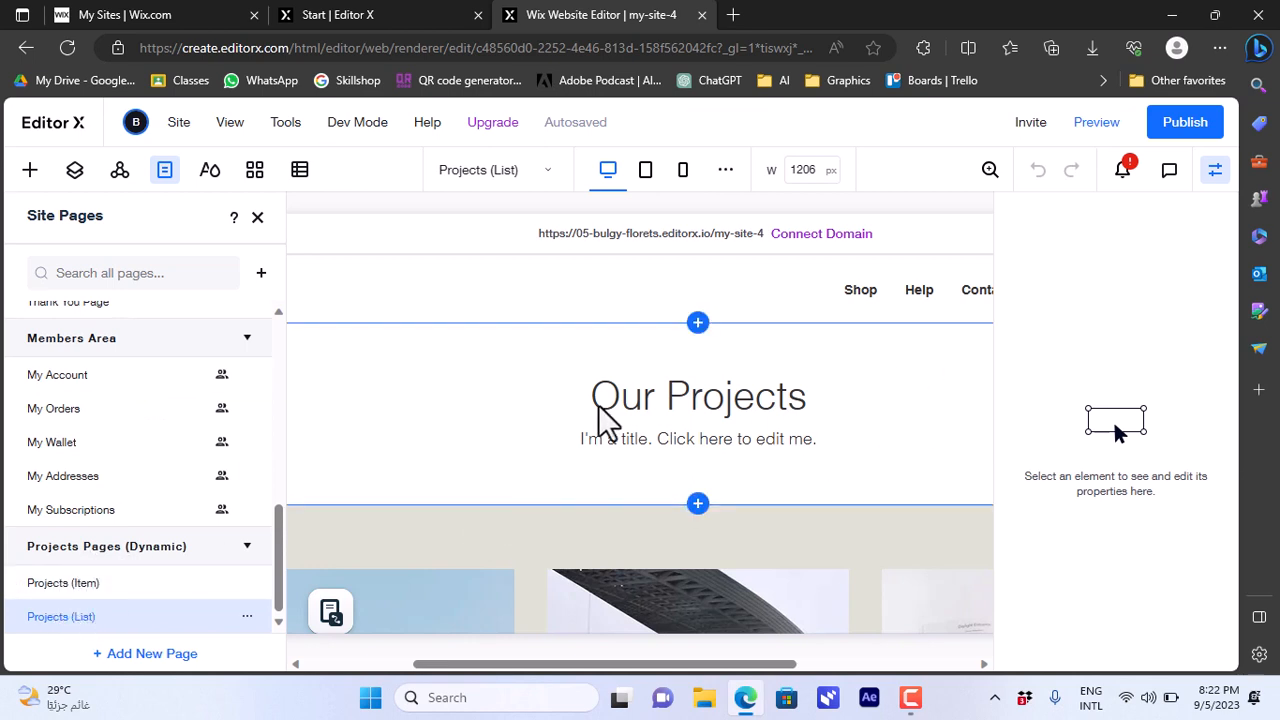
- Close the Site Pages panel and scroll the canvas to view the test item 1 and 2 cards
drag(641, 665, 810, 672)
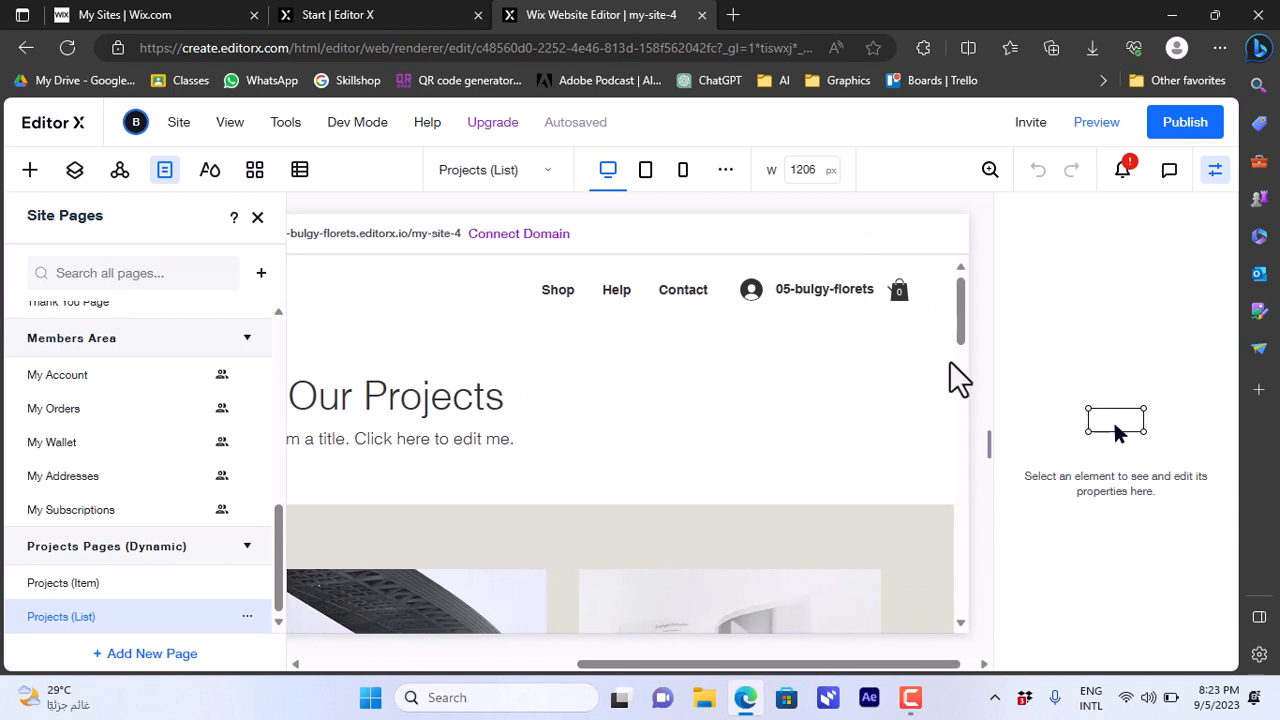
click(975, 375)
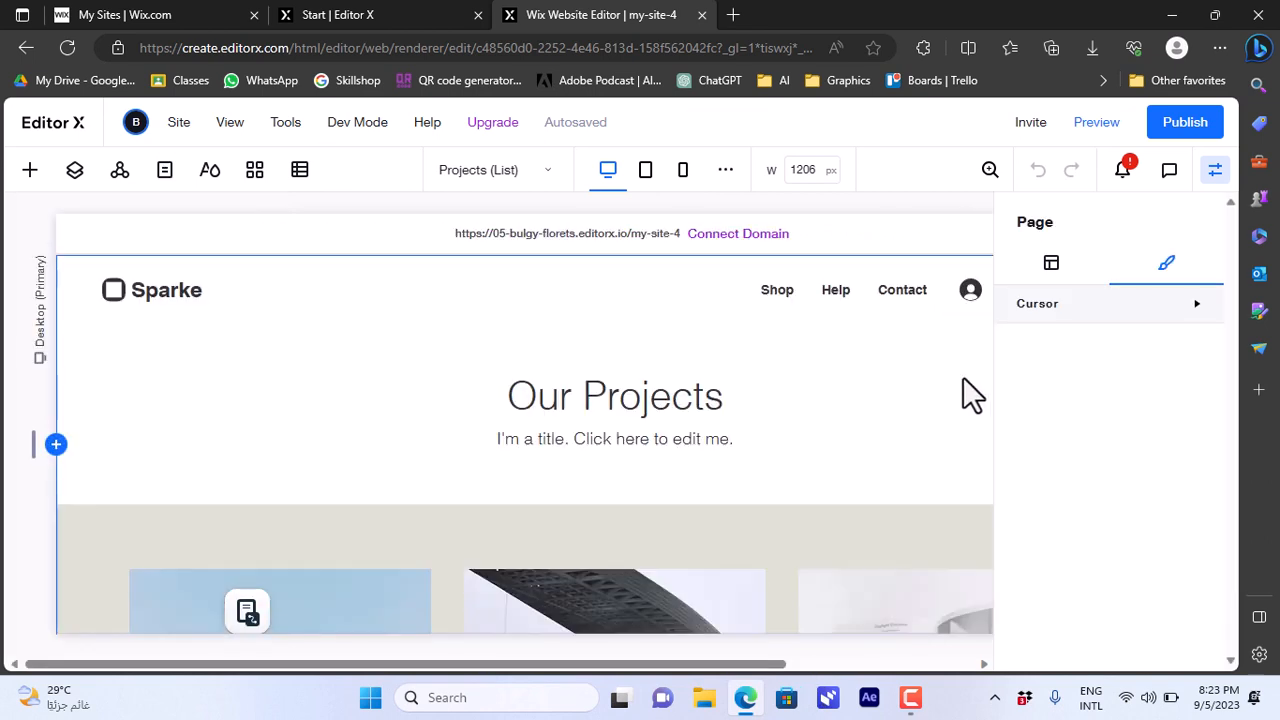
drag(623, 666, 862, 668)
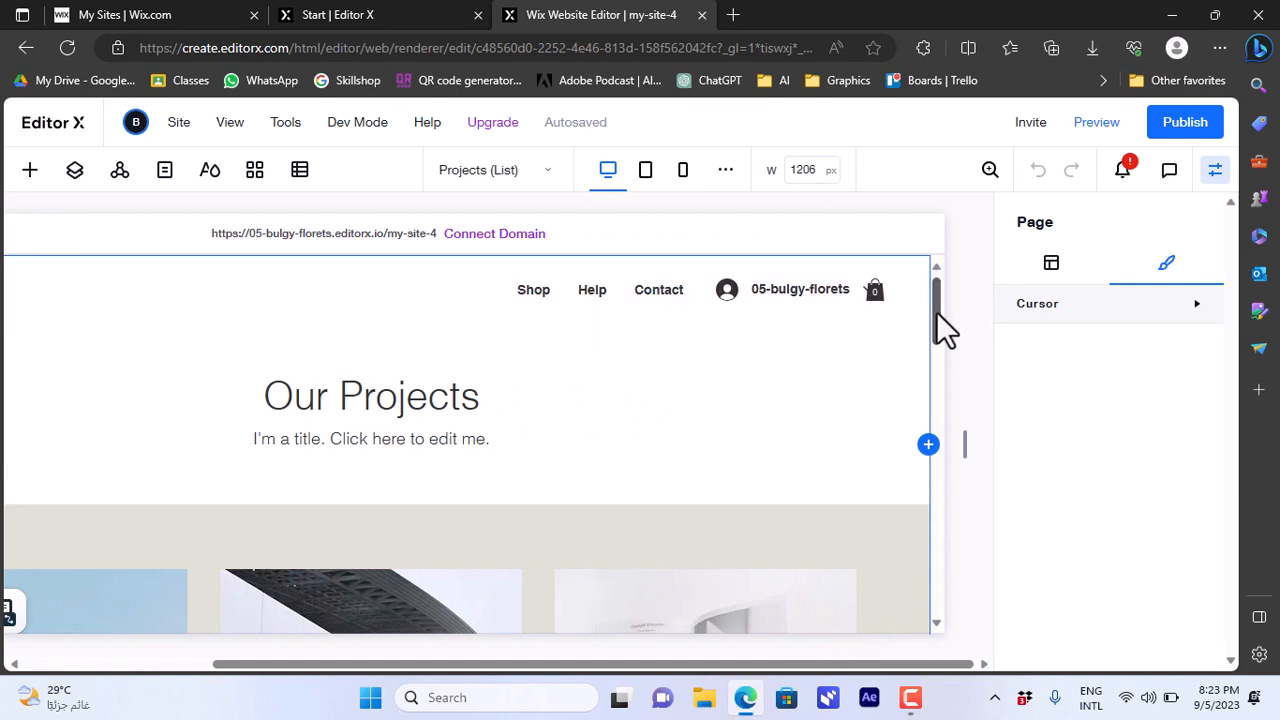
drag(937, 320, 943, 443)
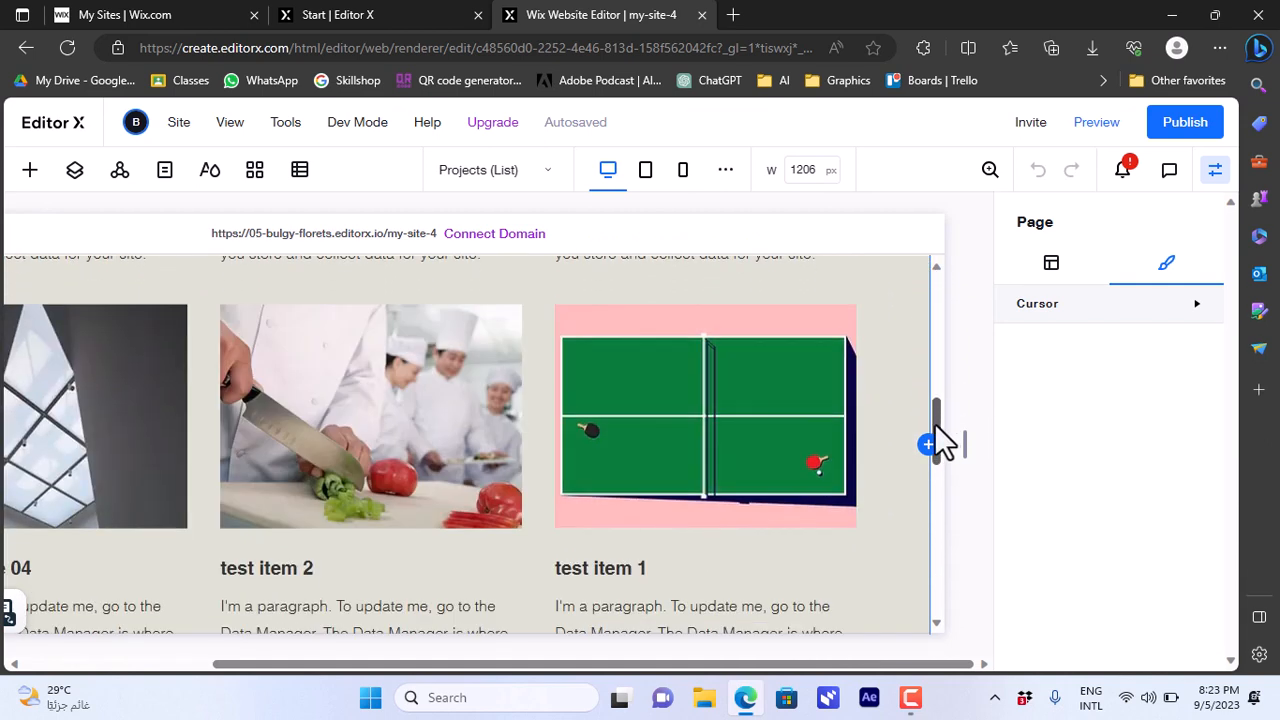
drag(757, 667, 674, 667)
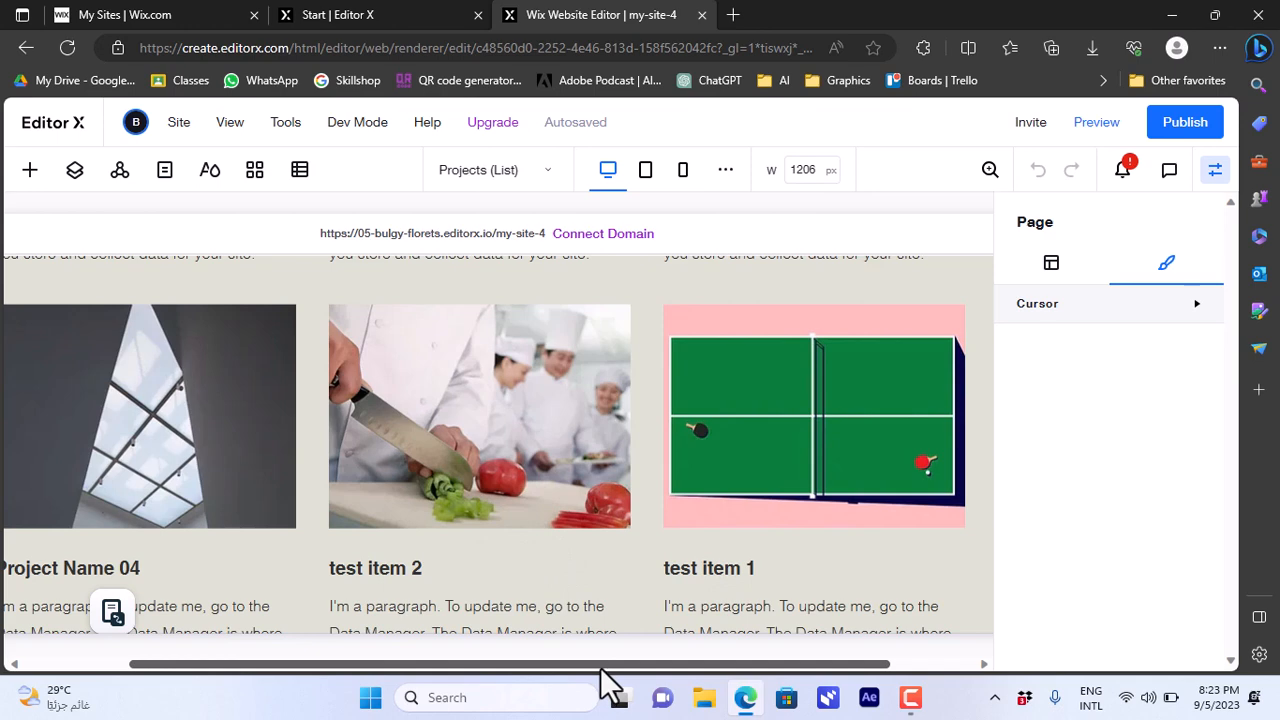
drag(601, 668, 935, 640)
drag(938, 415, 940, 280)
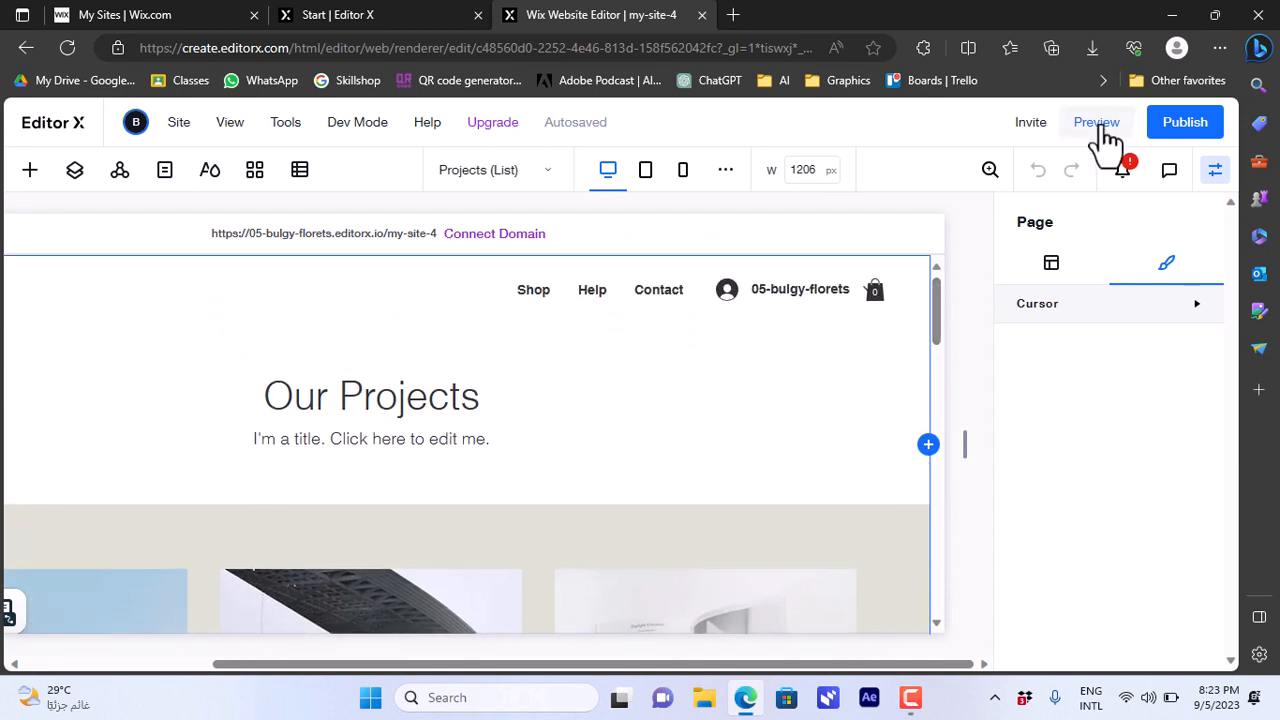
- Preview the Projects list and open the test item 1 card to see its Table Tennis page
click(1101, 126)
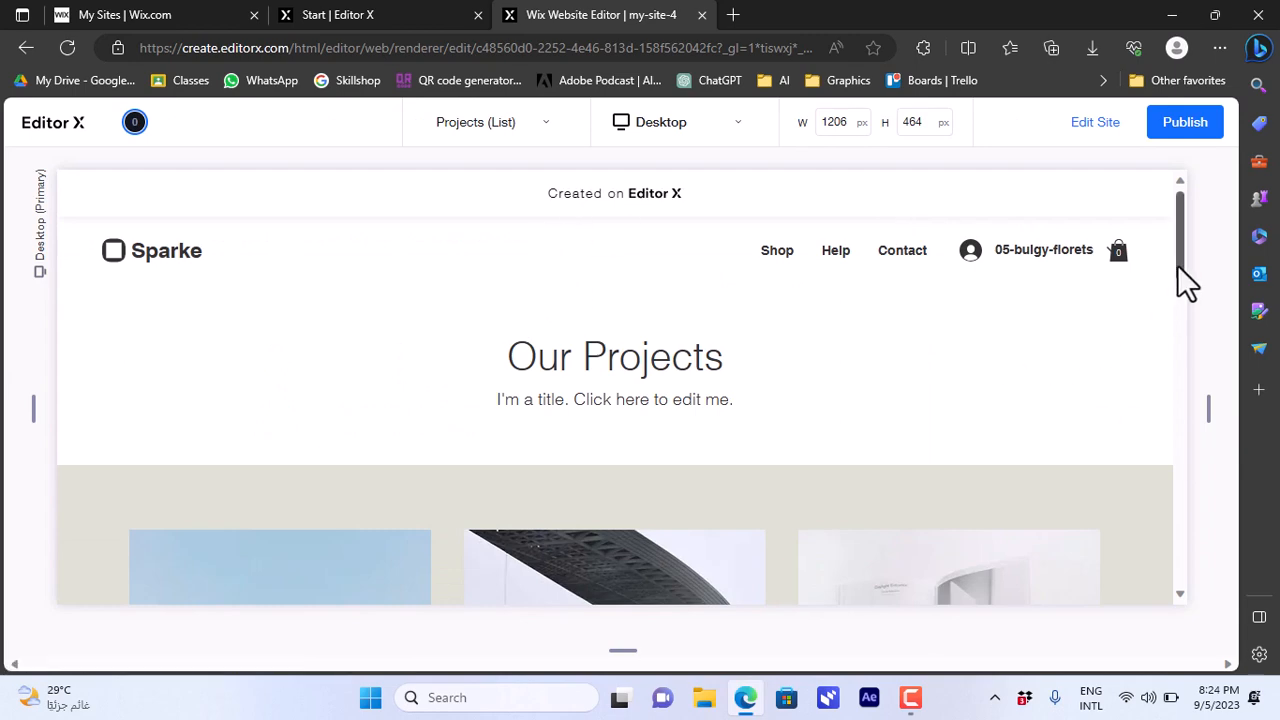
drag(1179, 266, 1190, 423)
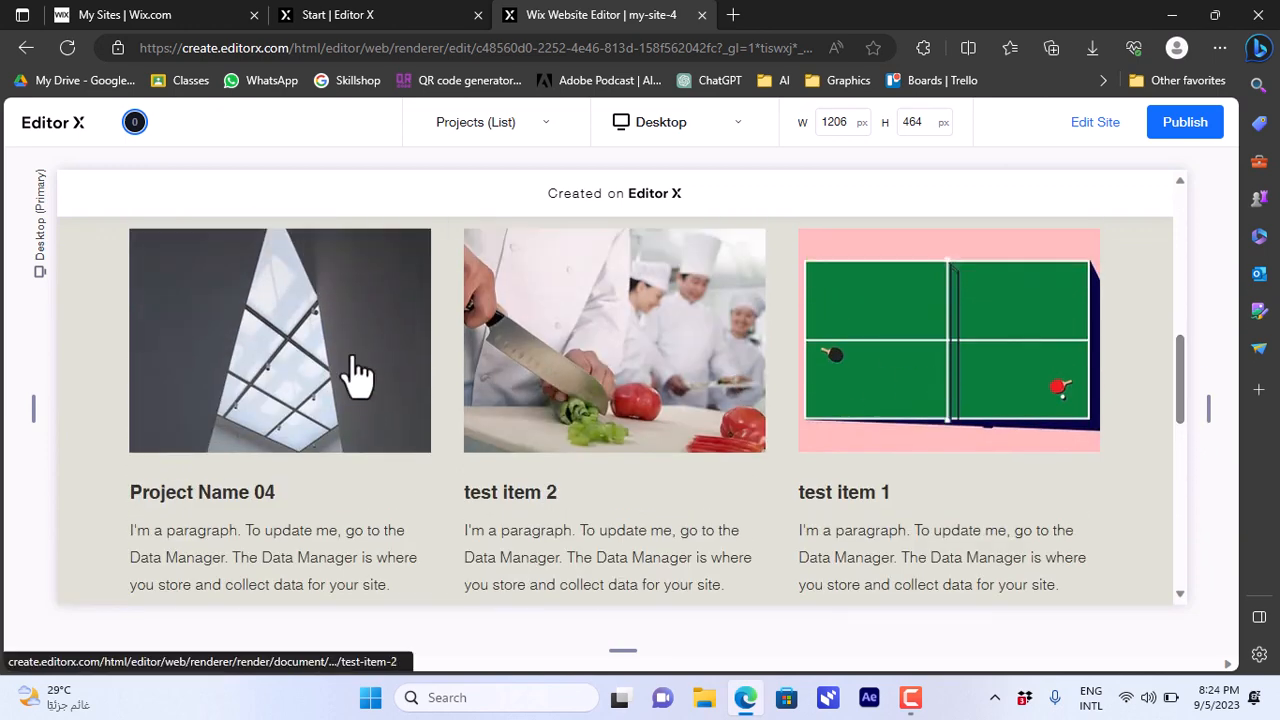
click(945, 375)
- Switch the item preview to test item 2's chef photo page, then back to test item 1
drag(1178, 245, 1182, 285)
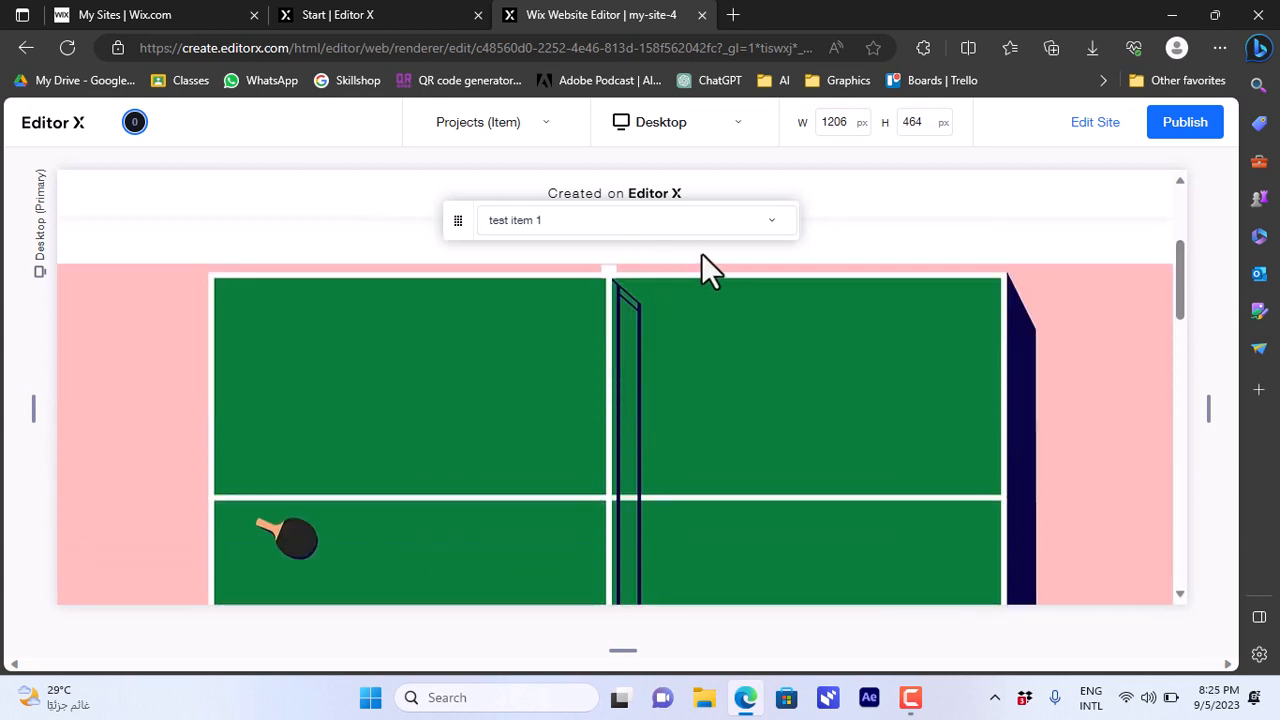
click(772, 224)
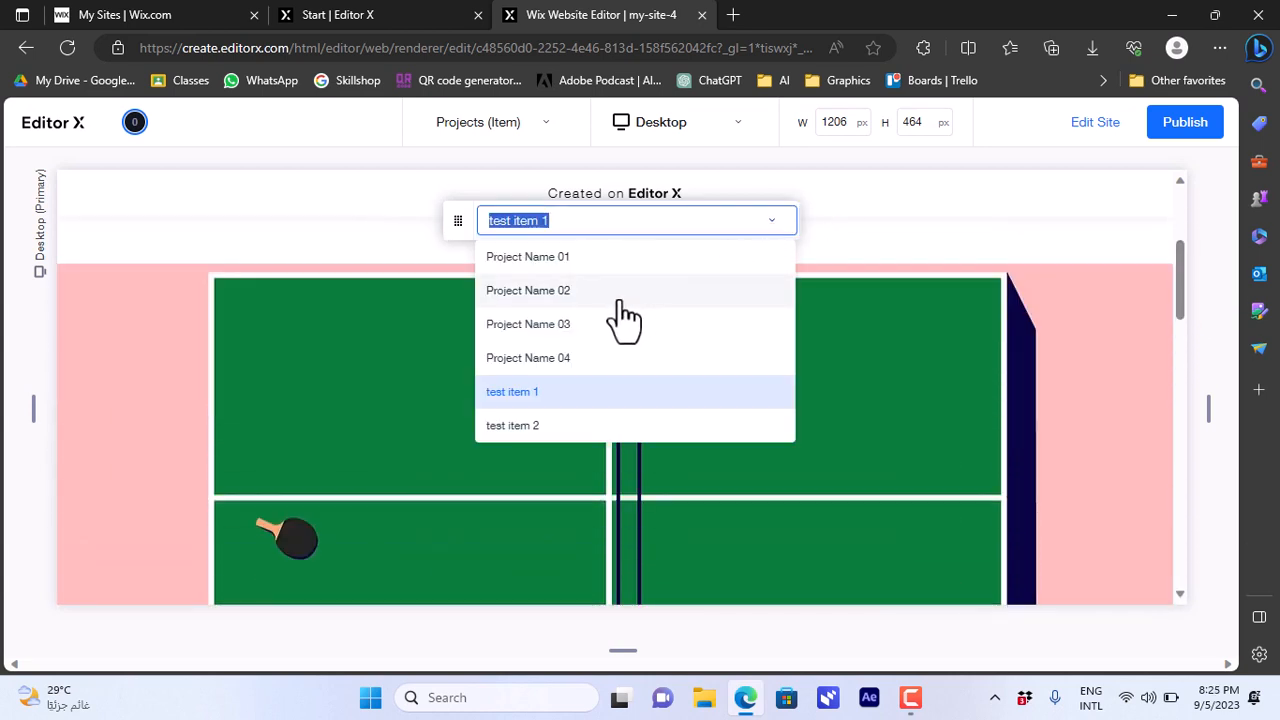
click(520, 427)
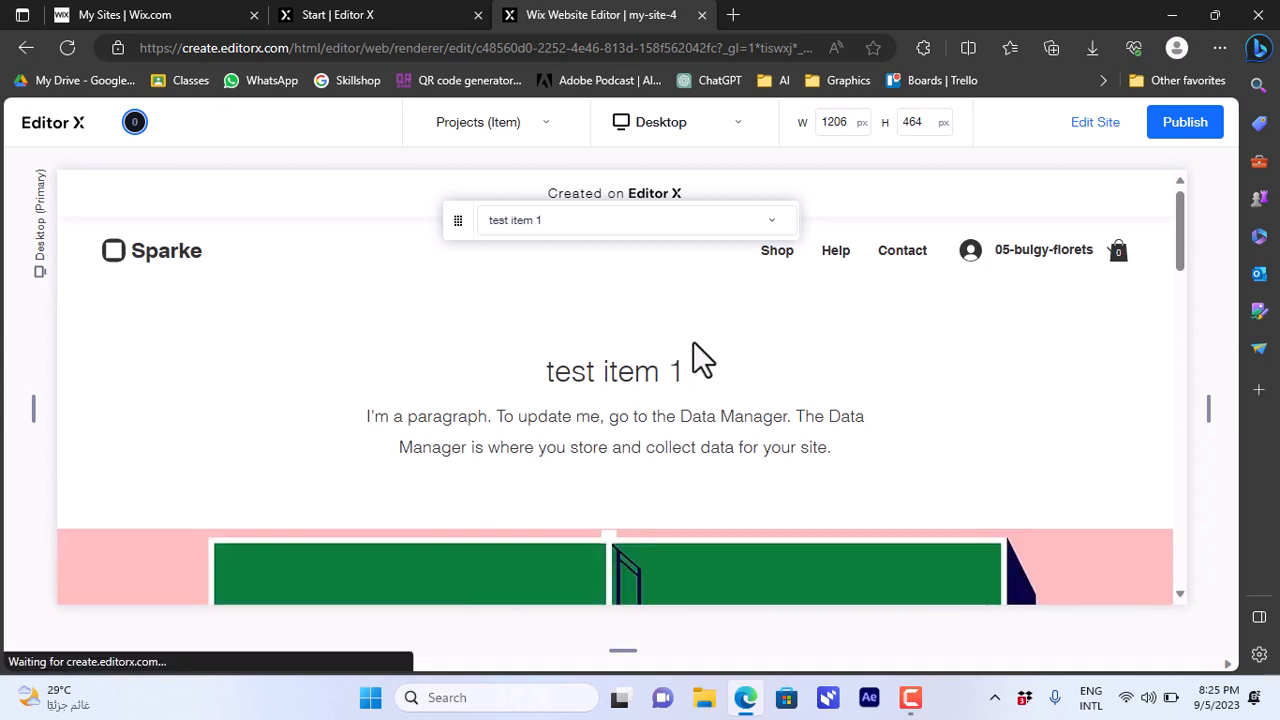
click(771, 229)
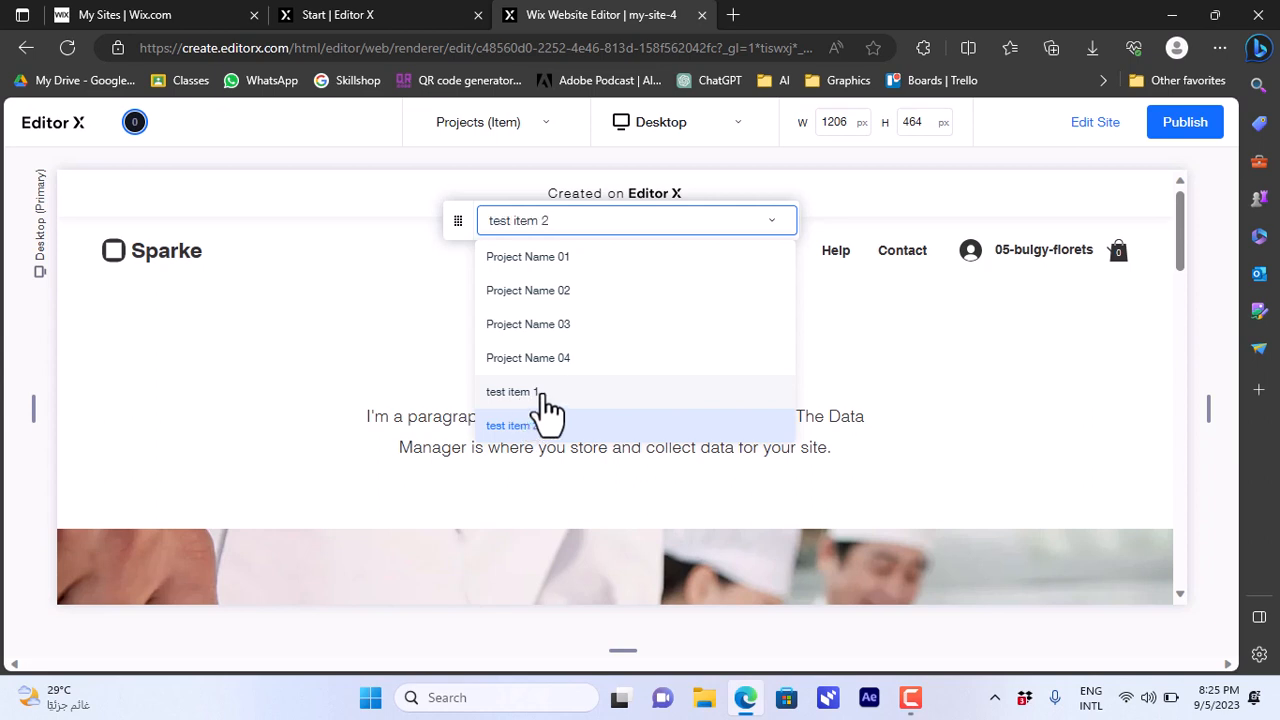
click(532, 396)
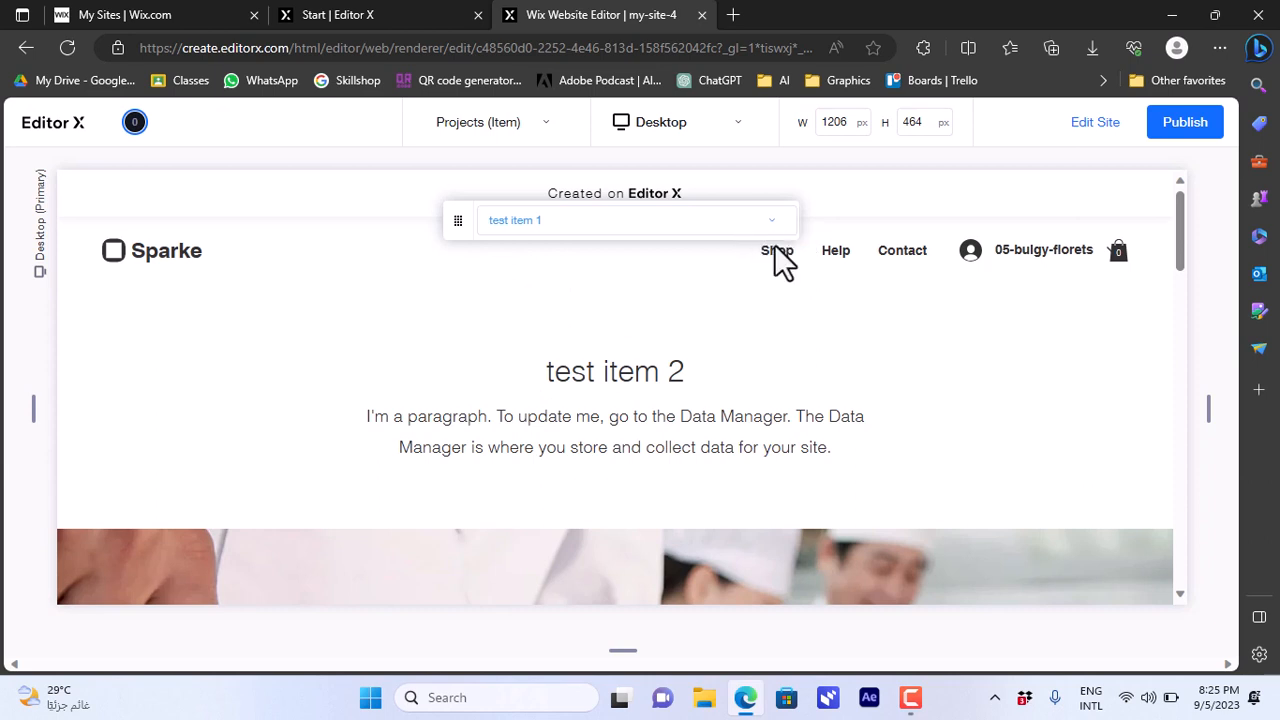